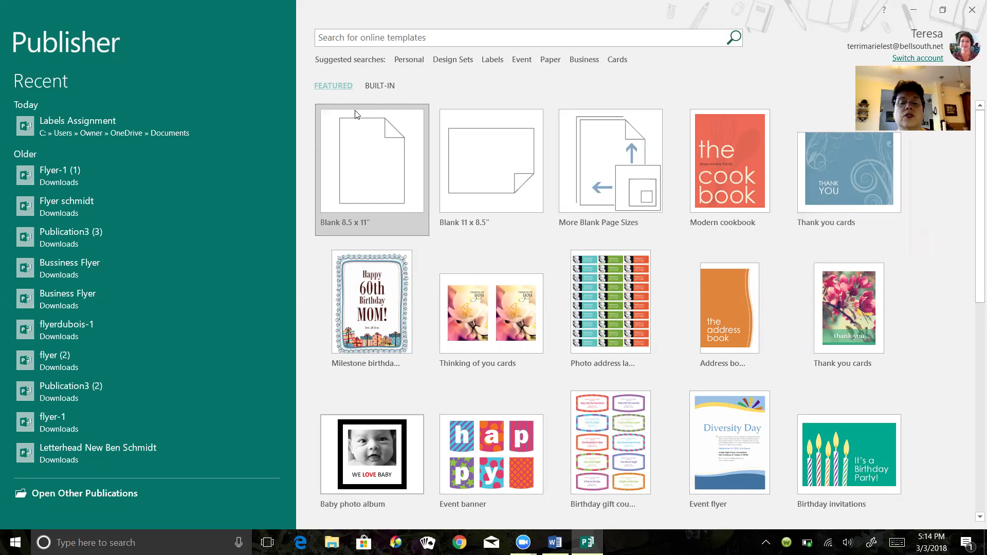
# Browse the built-in template categories for Letterhead and choose the Marker design
pyautogui.click(379, 86)
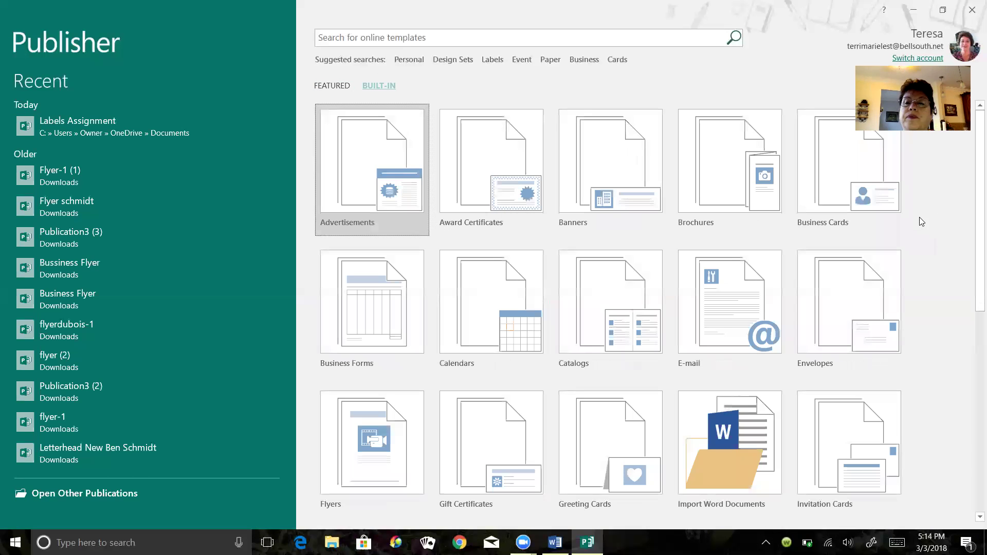
pyautogui.moveTo(972, 145); pyautogui.dragTo(972, 309)
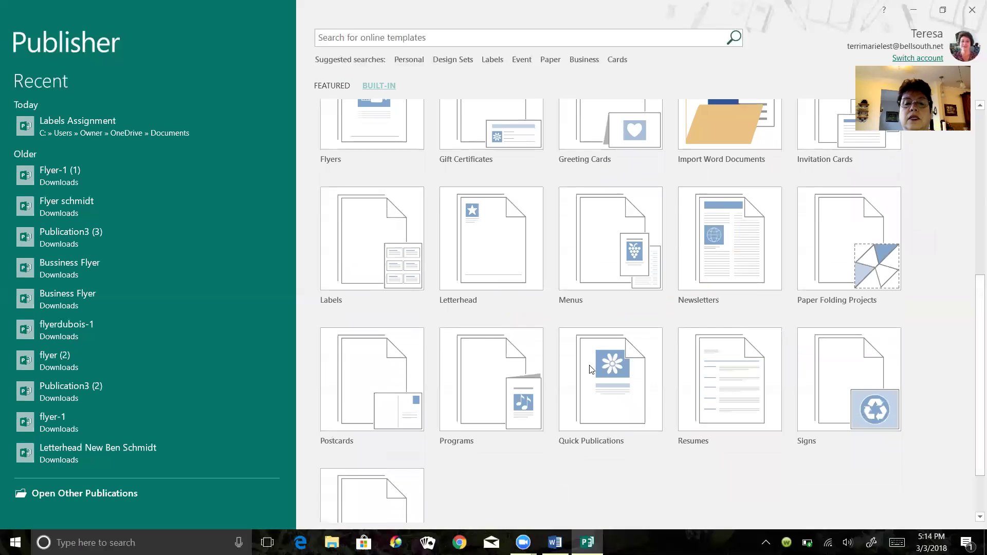
pyautogui.click(486, 252)
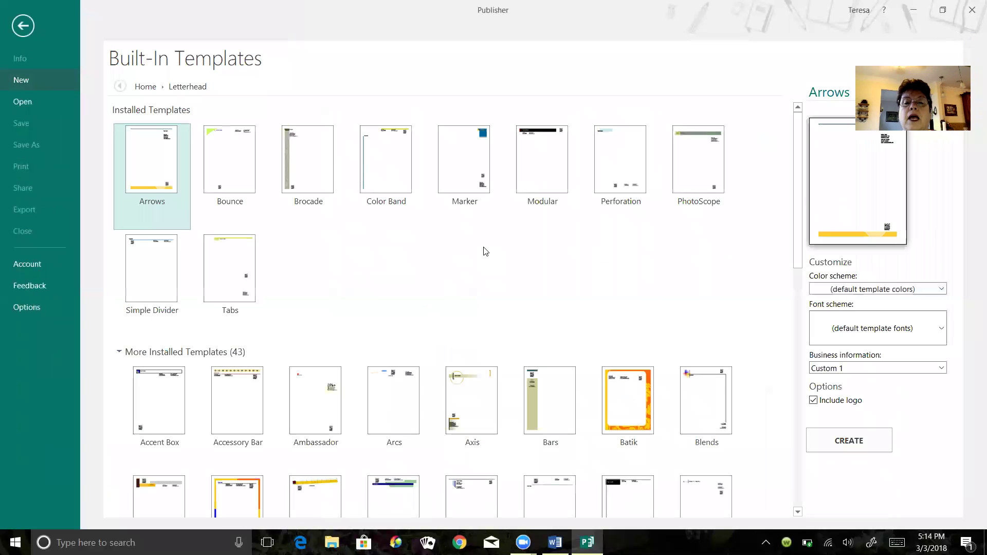
pyautogui.click(467, 160)
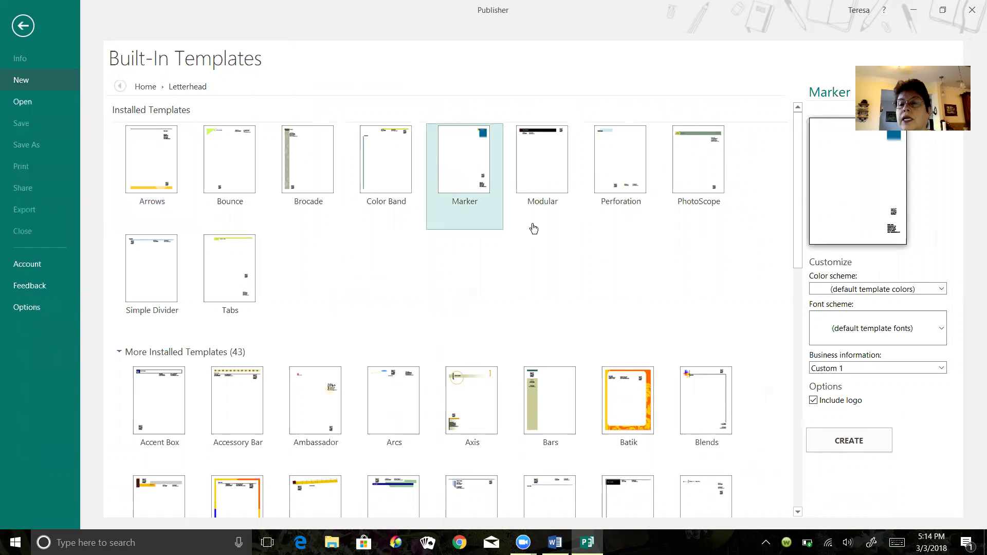
# Save a new business information set named Custom 2 with the prefilled details and logo, and create the letterhead from it
pyautogui.click(942, 368)
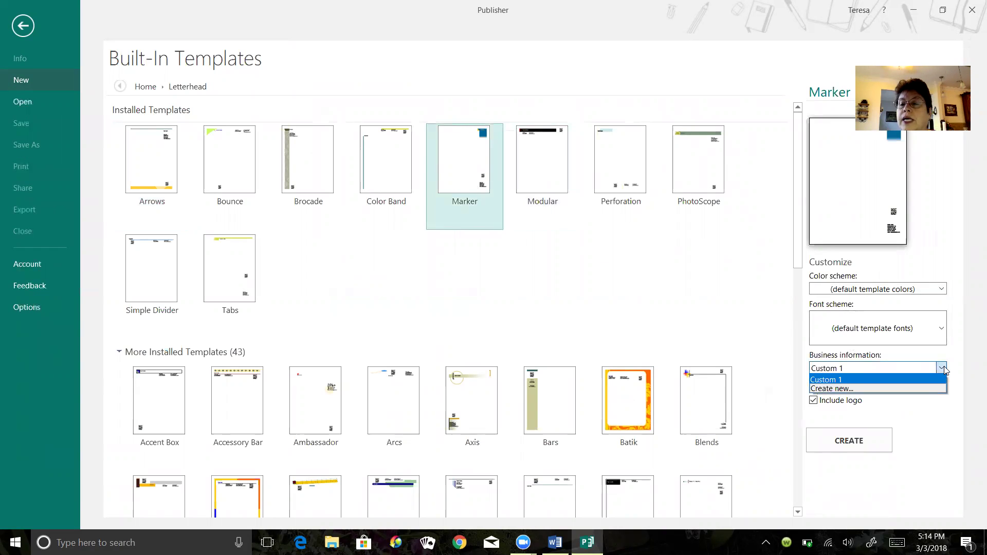
pyautogui.click(831, 388)
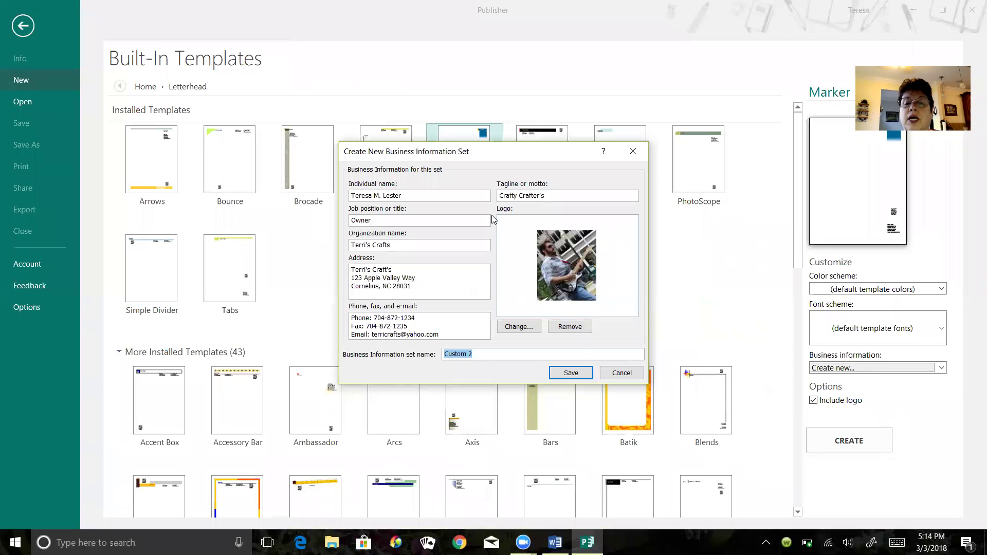
pyautogui.click(571, 374)
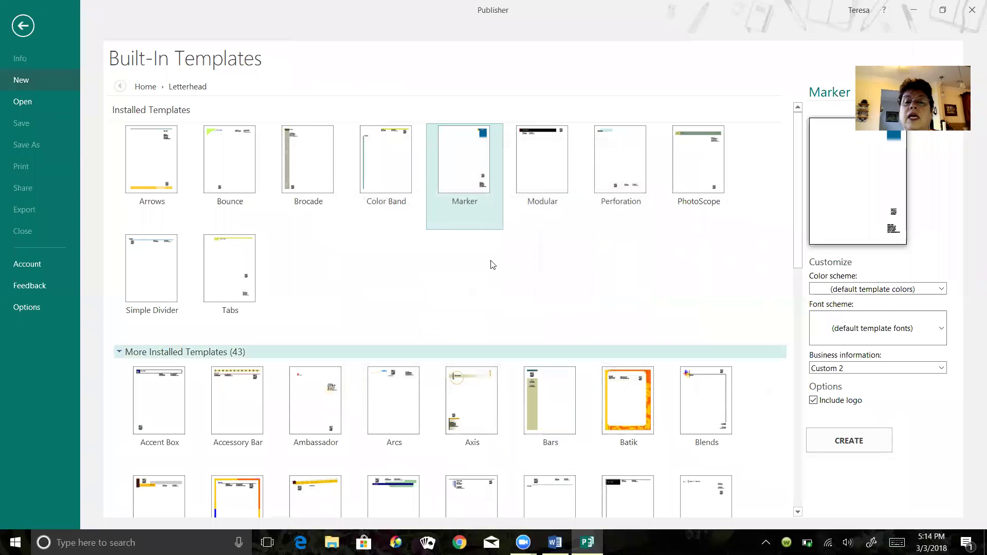
pyautogui.click(854, 439)
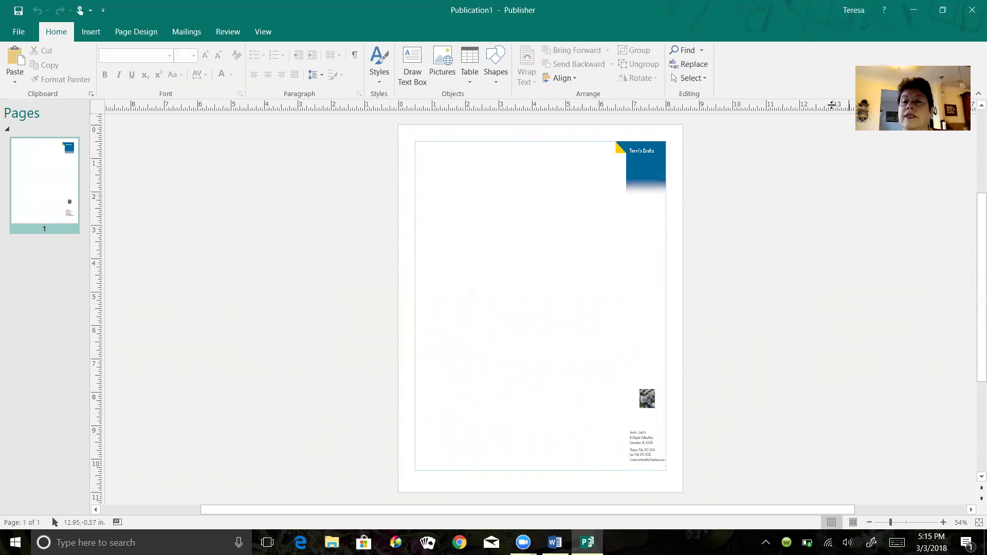
# Draw a horizontal line about 24.14" wide across the whole page, about 1.9" below its upper edge
pyautogui.click(91, 33)
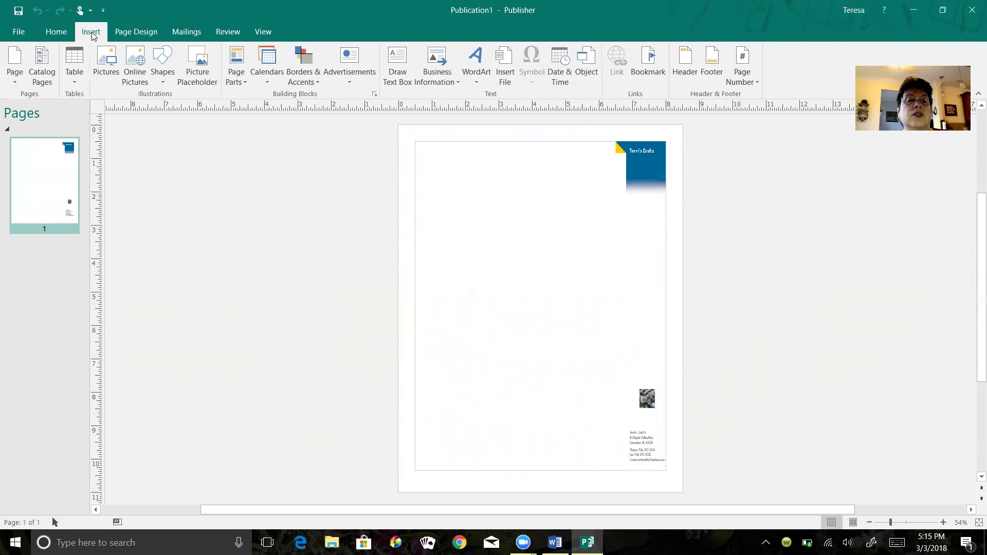
pyautogui.click(162, 56)
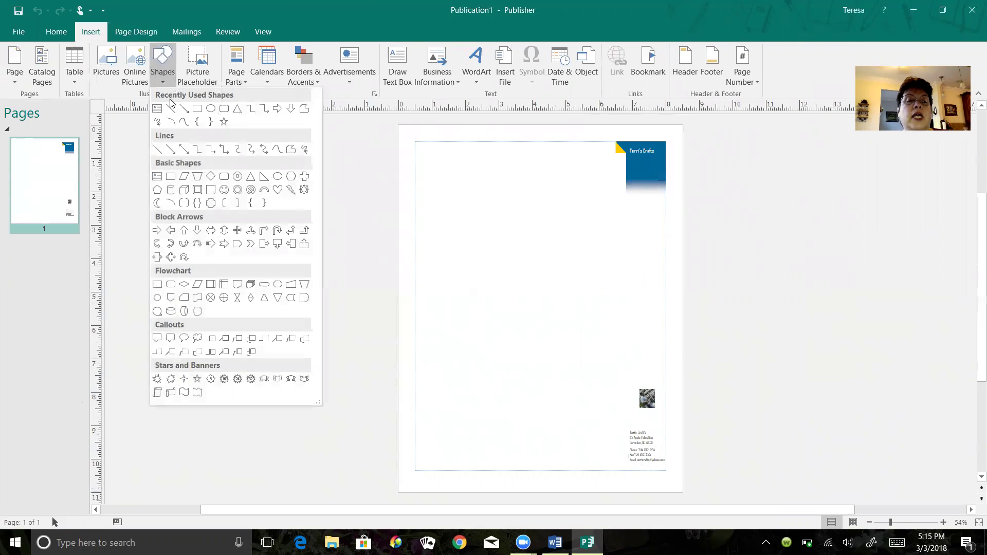
pyautogui.click(170, 108)
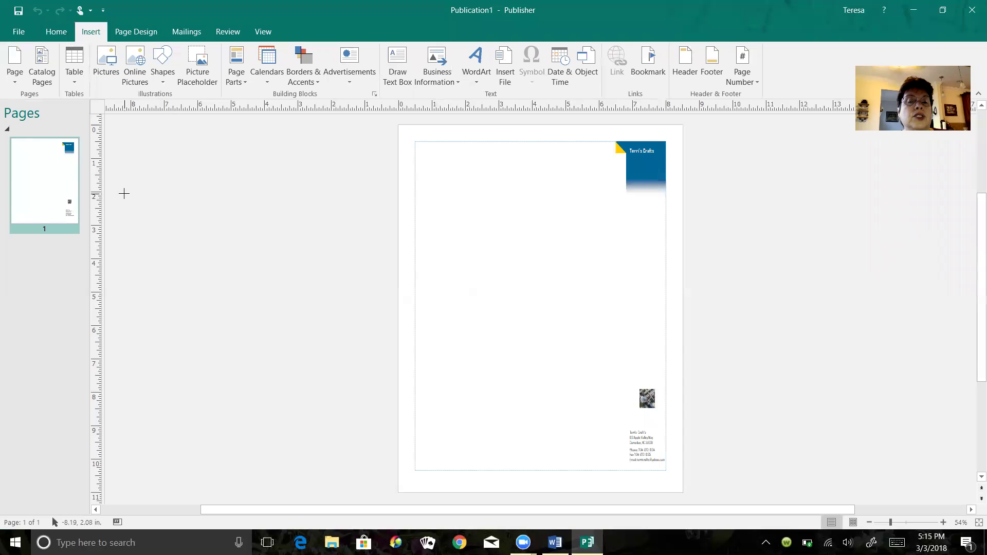
pyautogui.moveTo(123, 192)
pyautogui.mouseDown()
pyautogui.moveTo(527, 205)
pyautogui.moveTo(932, 190)
pyautogui.mouseUp()
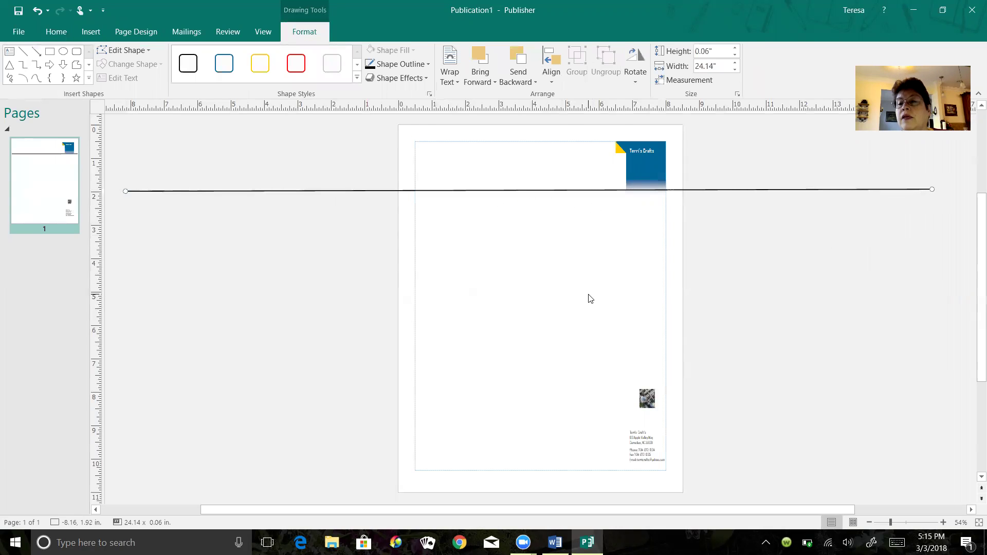
# Draw a second near-horizontal line about 24.54" wide across the lower part of the page, about 9.8" below its upper edge
pyautogui.click(91, 32)
pyautogui.click(161, 59)
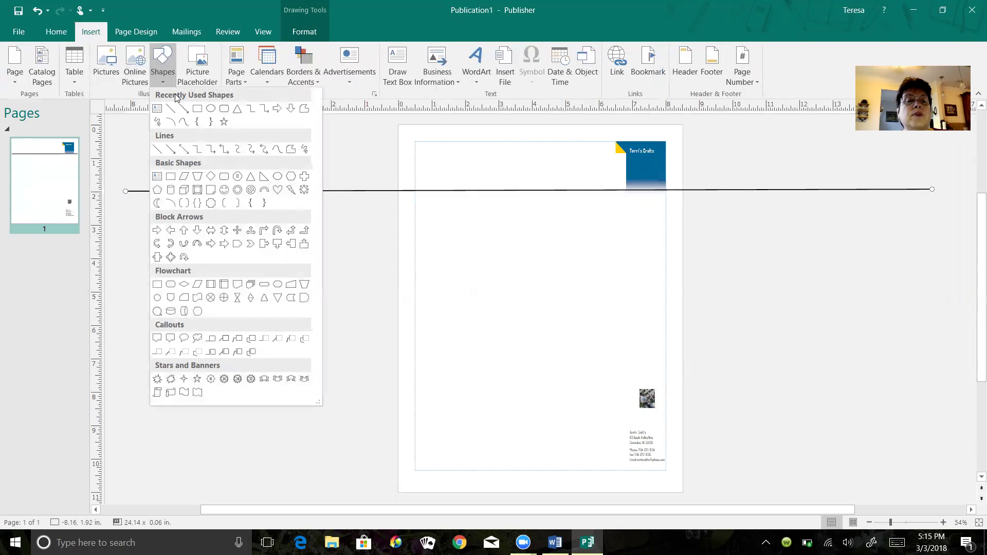
pyautogui.click(170, 119)
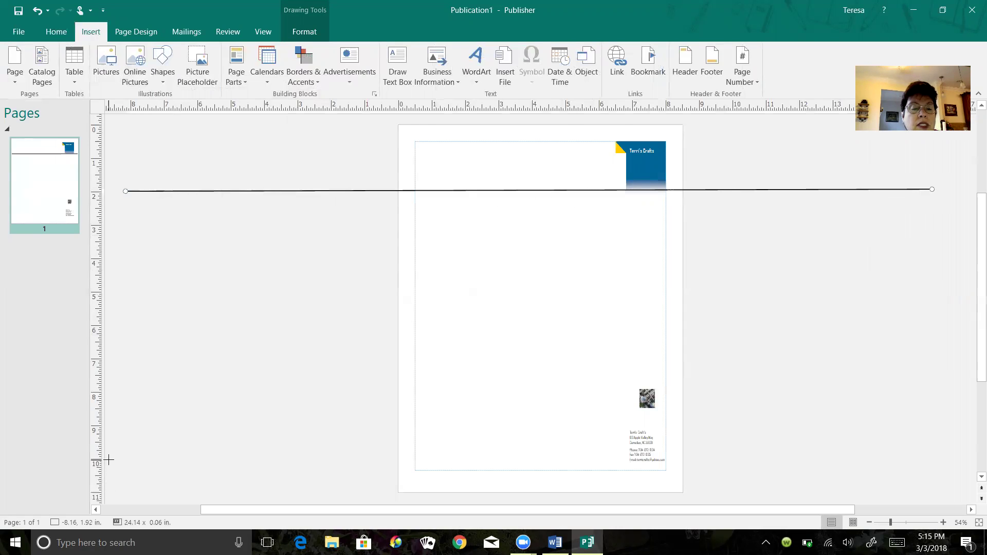
pyautogui.moveTo(109, 458)
pyautogui.mouseDown()
pyautogui.moveTo(423, 469)
pyautogui.moveTo(810, 441)
pyautogui.moveTo(928, 453)
pyautogui.mouseUp()
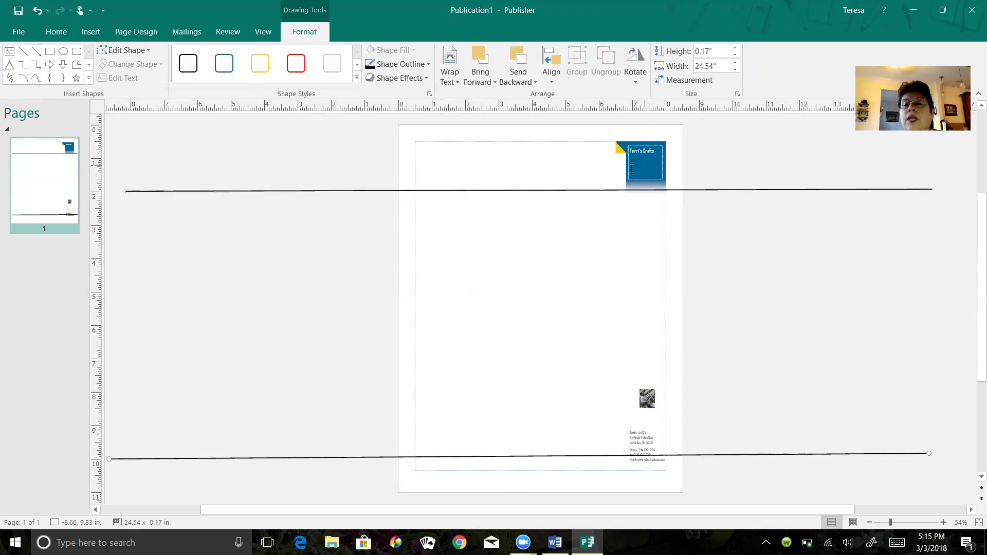
# Delete the template's yellow triangle, blue organization-name box and blue gradient strip from the page's upper corner
pyautogui.click(622, 149)
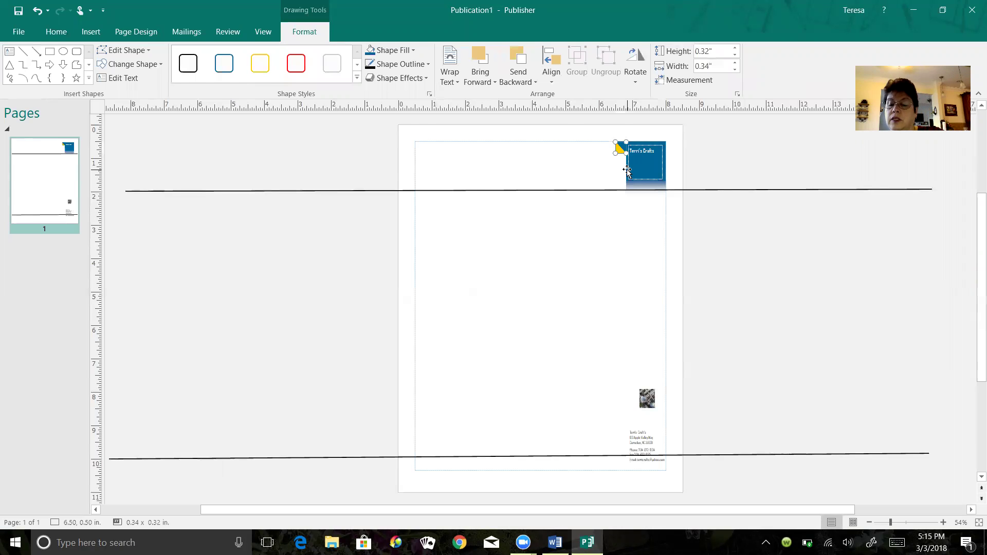
pyautogui.press('Escape')
pyautogui.click(622, 156)
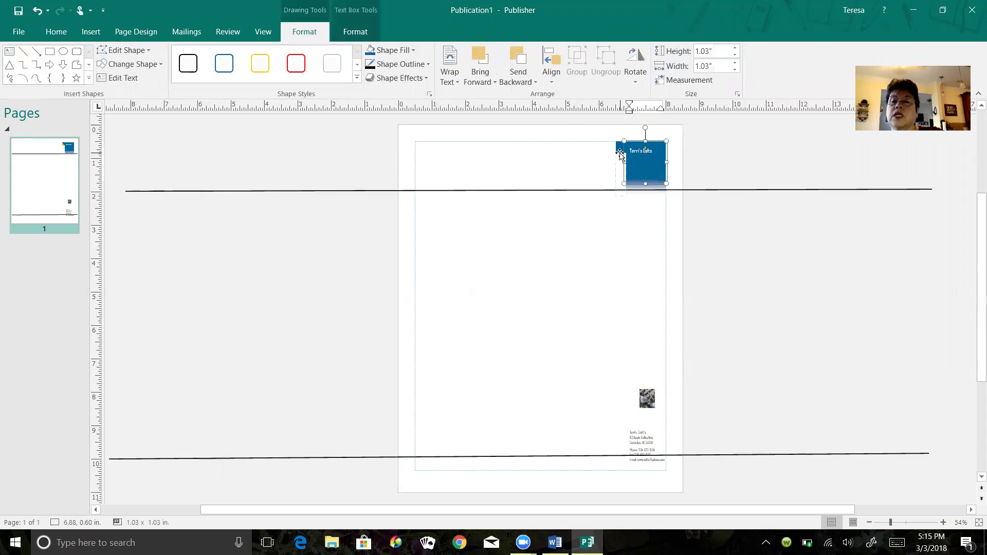
pyautogui.press('Delete')
pyautogui.click(650, 183)
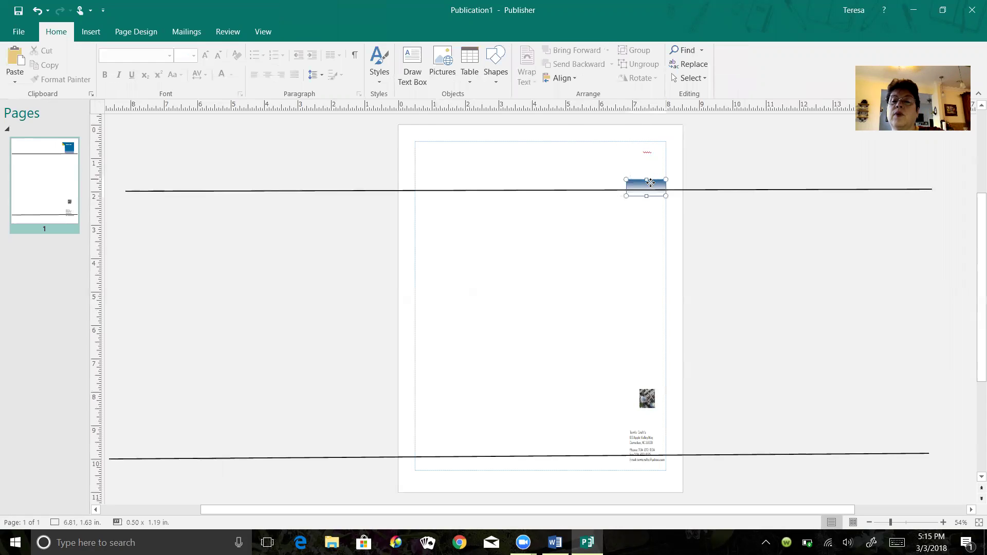
pyautogui.press('Delete')
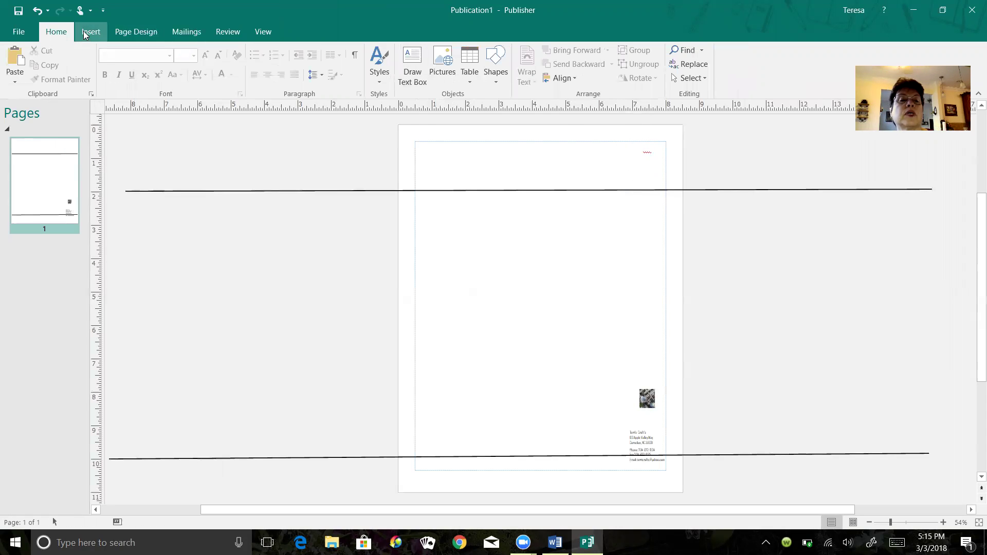
# Search Bing online pictures for "quilt" and insert the colourful patchwork quilt picture
pyautogui.click(85, 33)
pyautogui.click(143, 61)
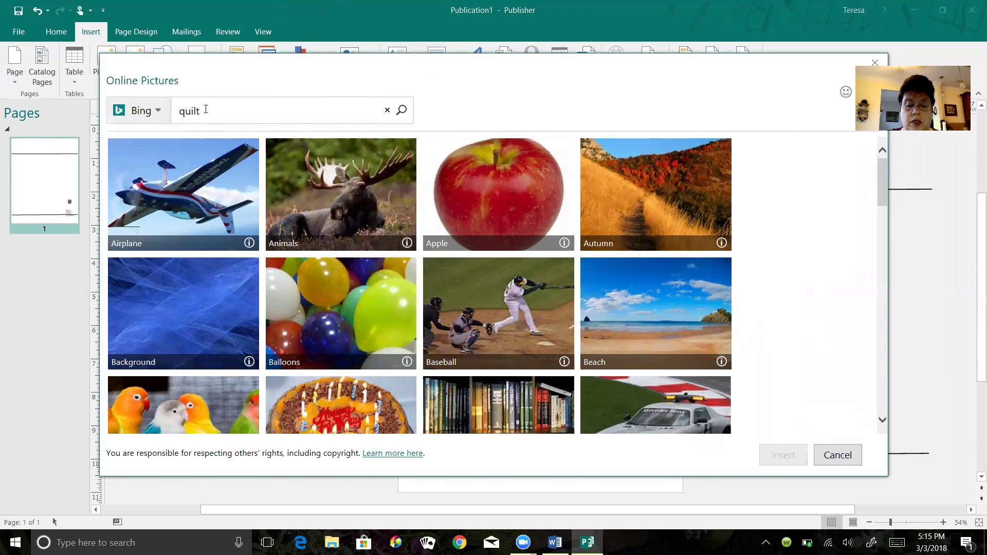
pyautogui.press('Return')
pyautogui.click(153, 228)
pyautogui.click(781, 455)
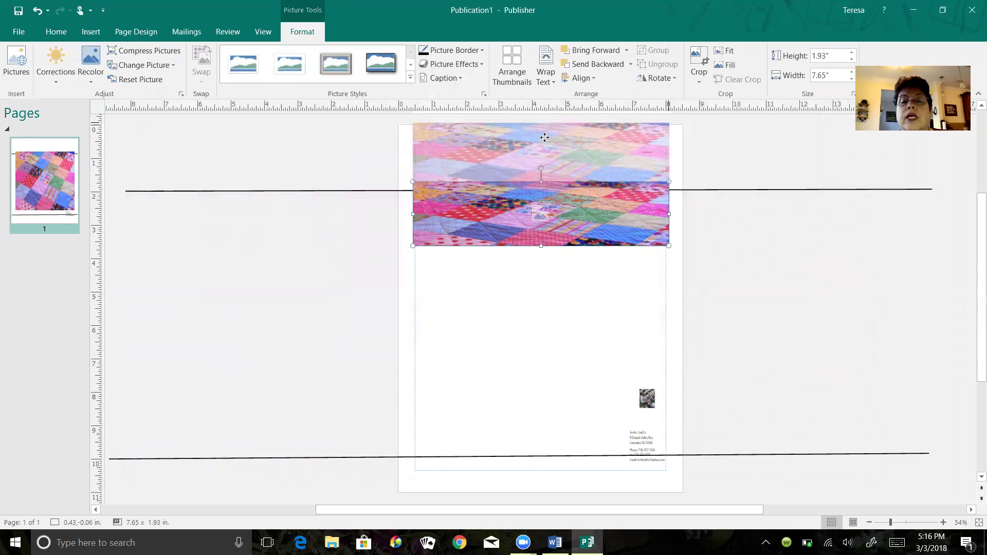
# Move the quilt picture to the page's upper edge and resize it to a full-width banner of about 8.5" by 1.92"
pyautogui.moveTo(543, 139); pyautogui.dragTo(543, 139)
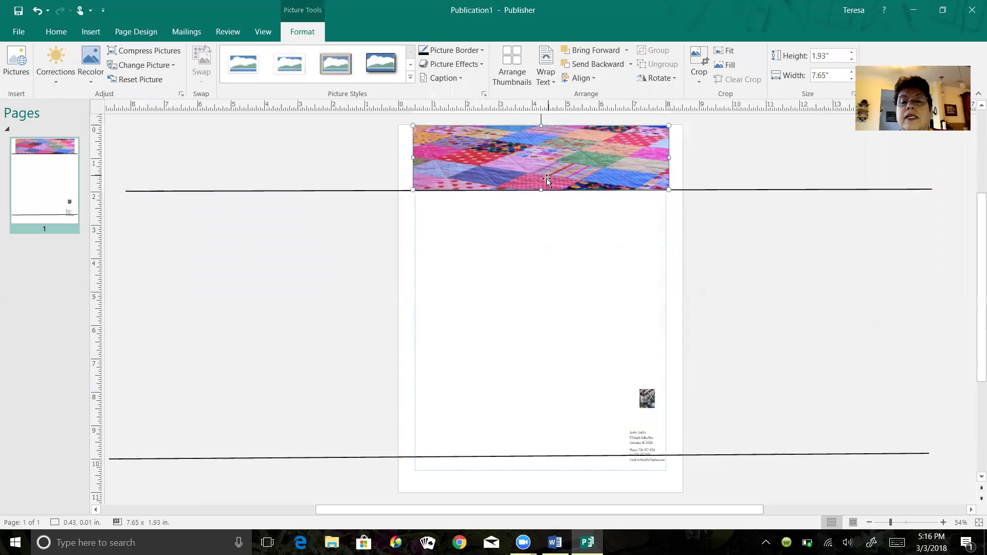
pyautogui.moveTo(541, 190); pyautogui.dragTo(552, 156)
pyautogui.moveTo(412, 161); pyautogui.dragTo(409, 158)
pyautogui.moveTo(669, 161); pyautogui.dragTo(682, 161)
pyautogui.moveTo(540, 133); pyautogui.dragTo(540, 124)
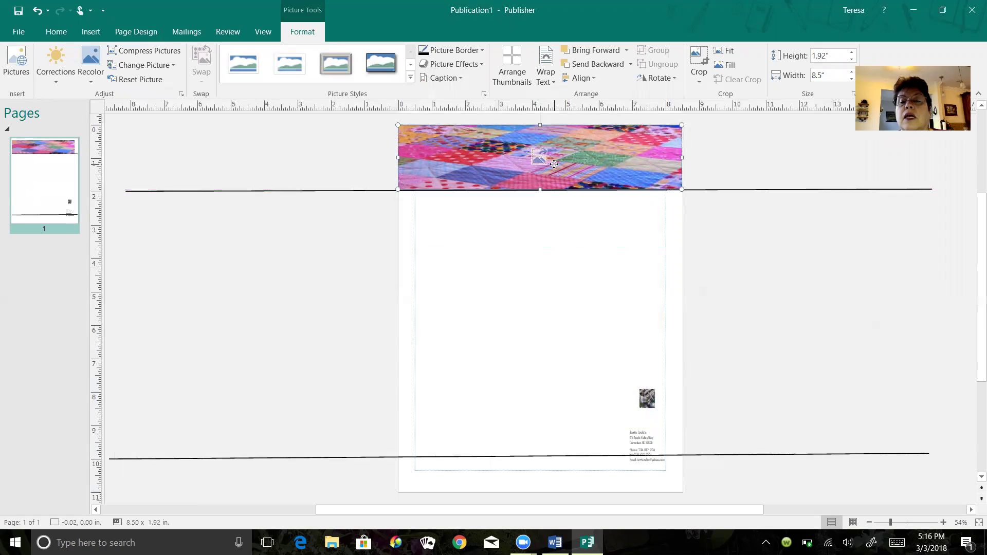
# Try the quilt picture as a Fill page background and undo it
pyautogui.rightClick(613, 165)
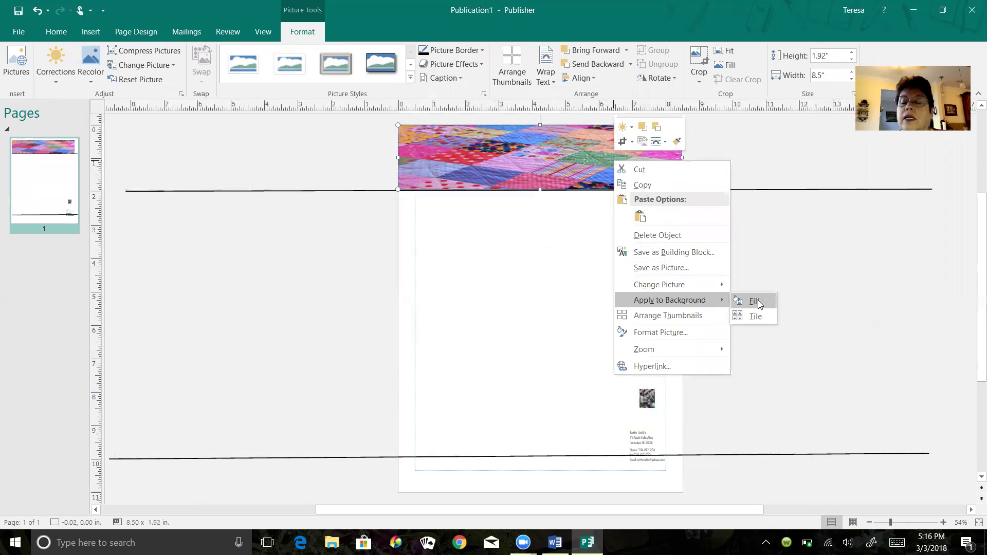
pyautogui.click(756, 303)
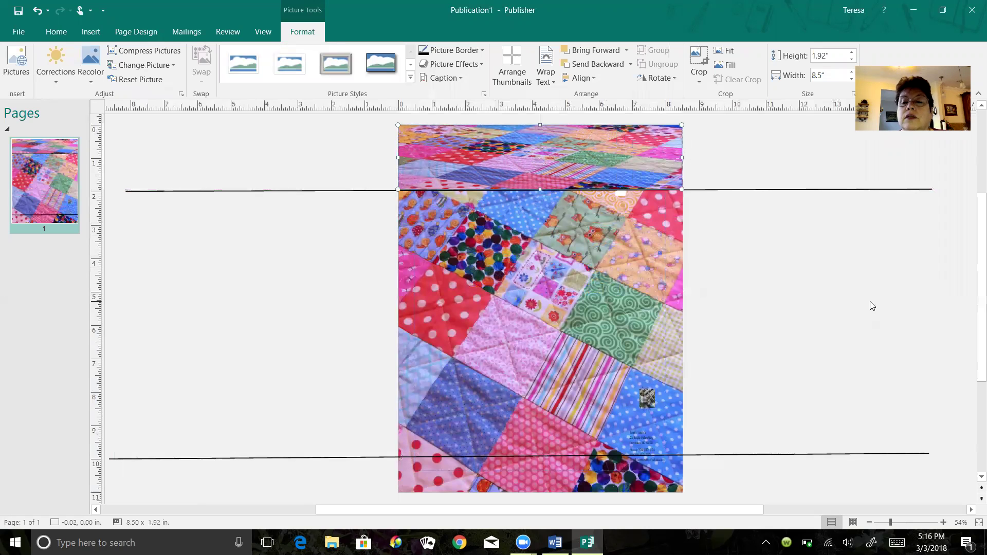
pyautogui.click(37, 10)
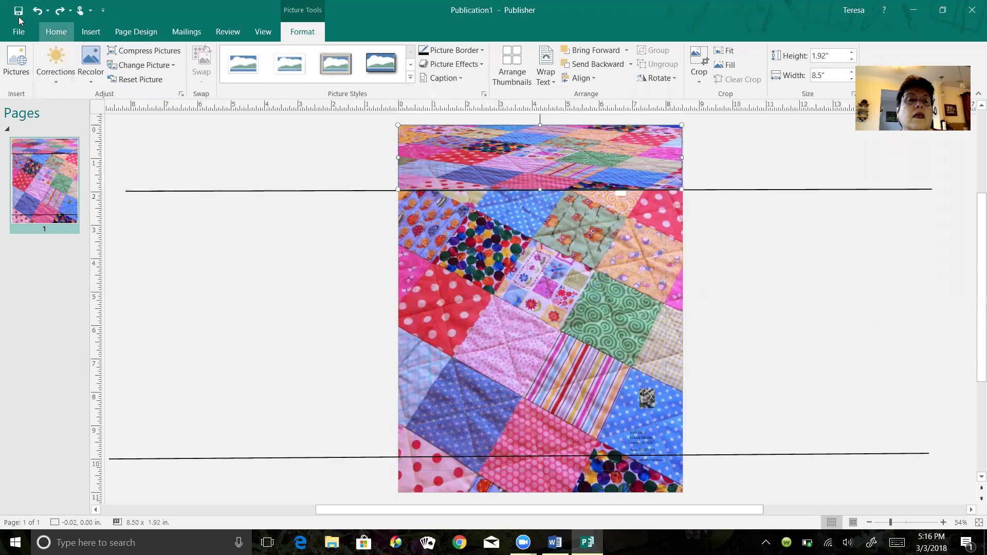
pyautogui.click(37, 10)
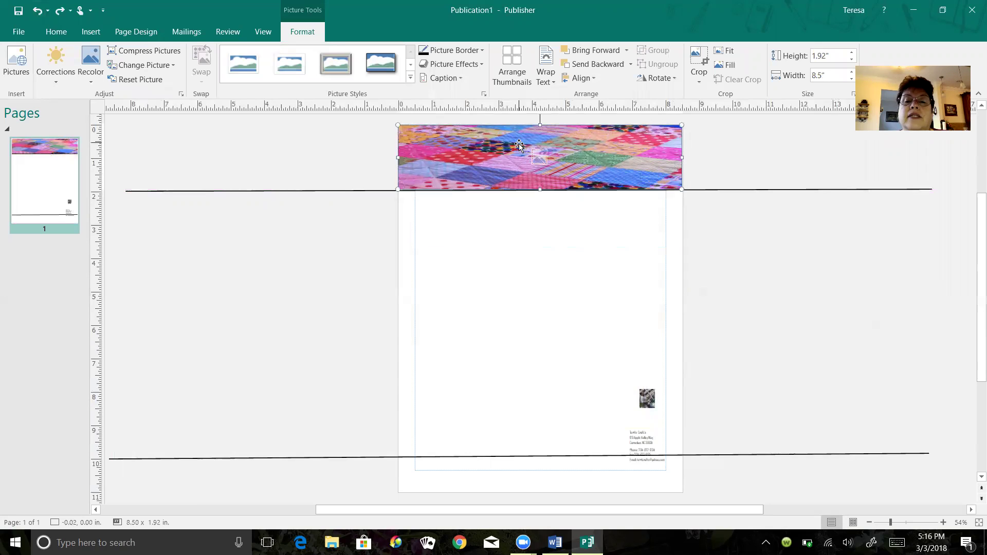
# Move the logo picture from above the address block to the left end of the quilt banner
pyautogui.click(650, 397)
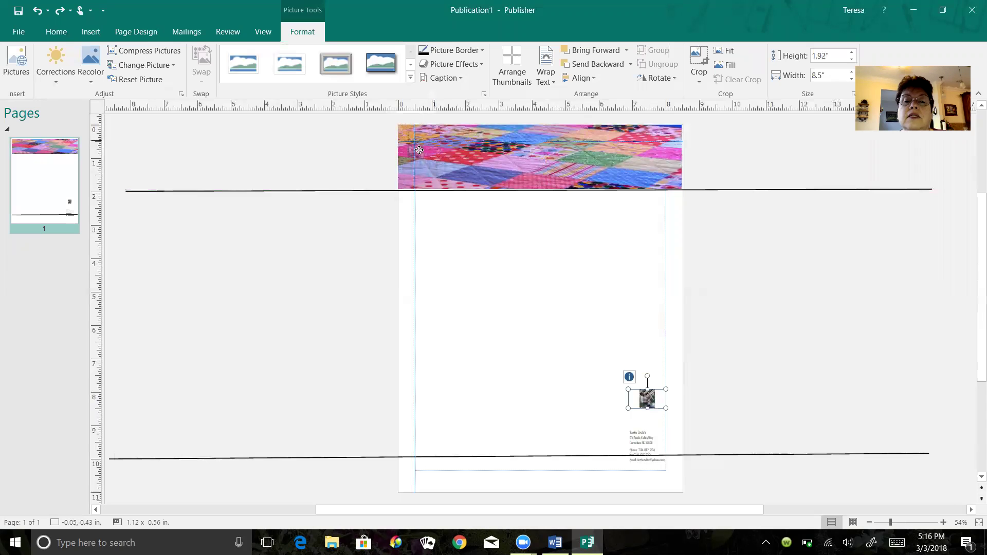
pyautogui.hotkey('ctrl', 'x')
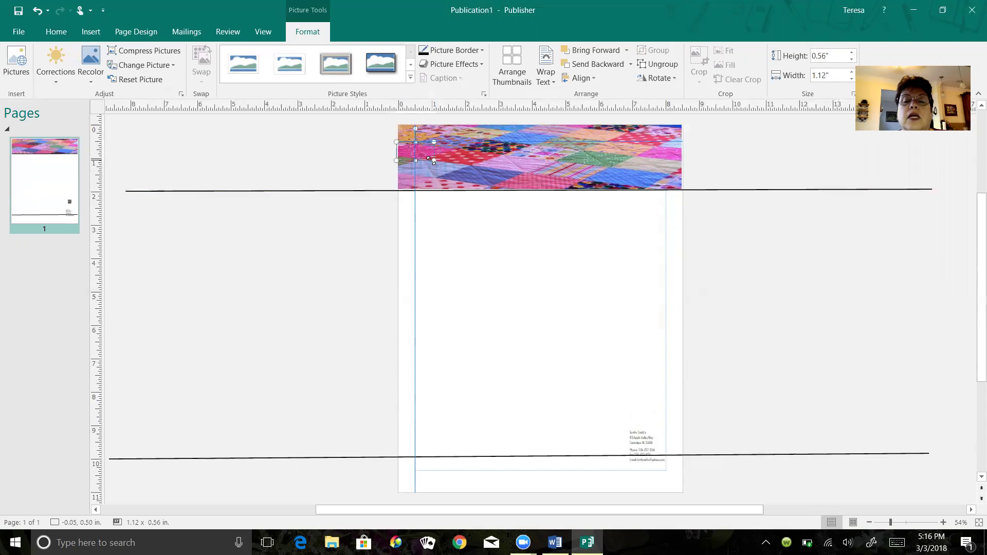
pyautogui.hotkey('ctrl', 'v')
pyautogui.rightClick(424, 149)
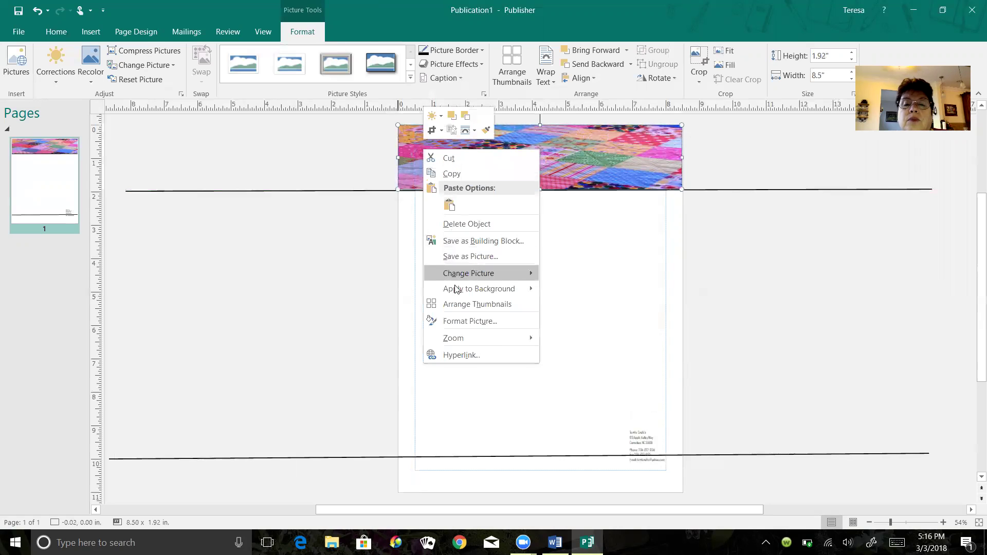
pyautogui.click(583, 364)
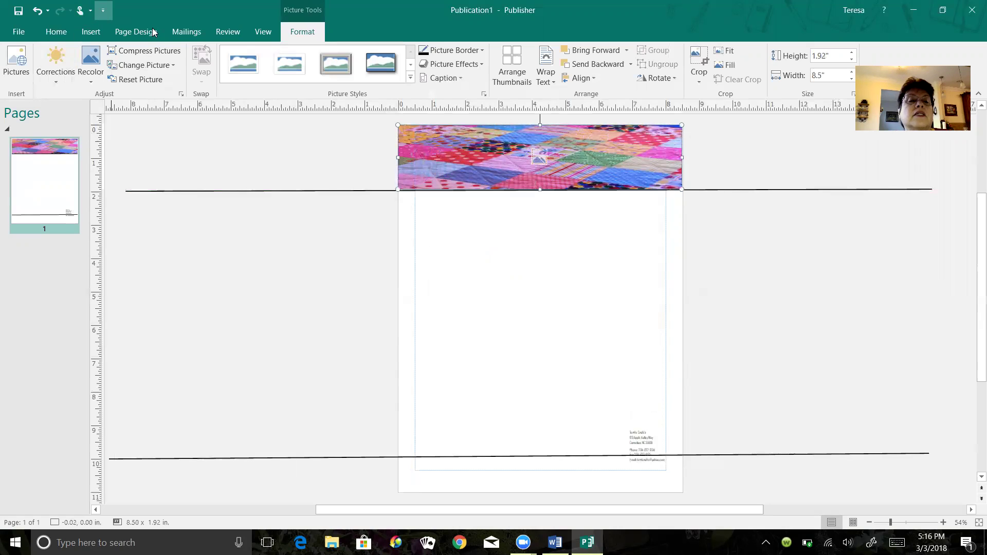
# Recolor the quilt banner, trying the blue variation first and settling on the palest grey one
pyautogui.click(89, 82)
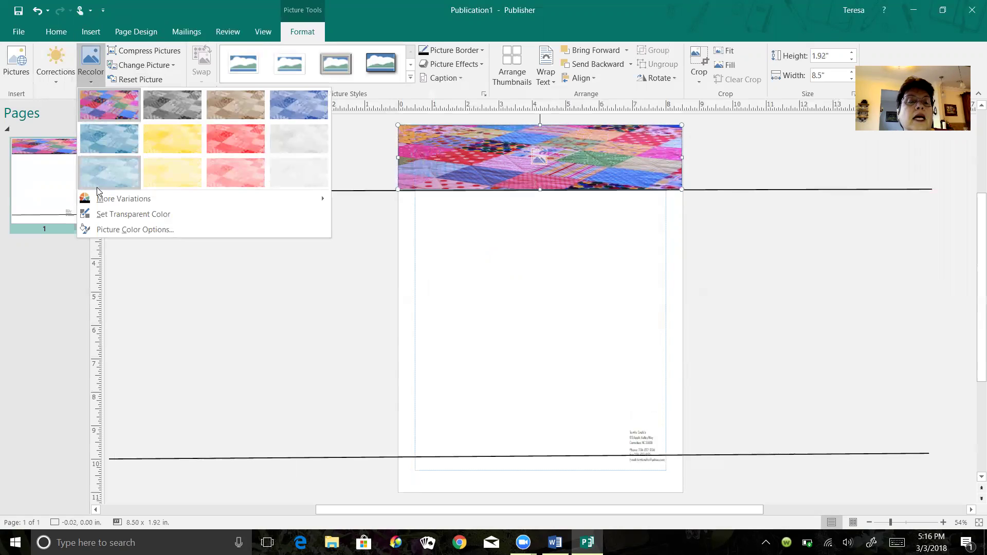
pyautogui.click(291, 103)
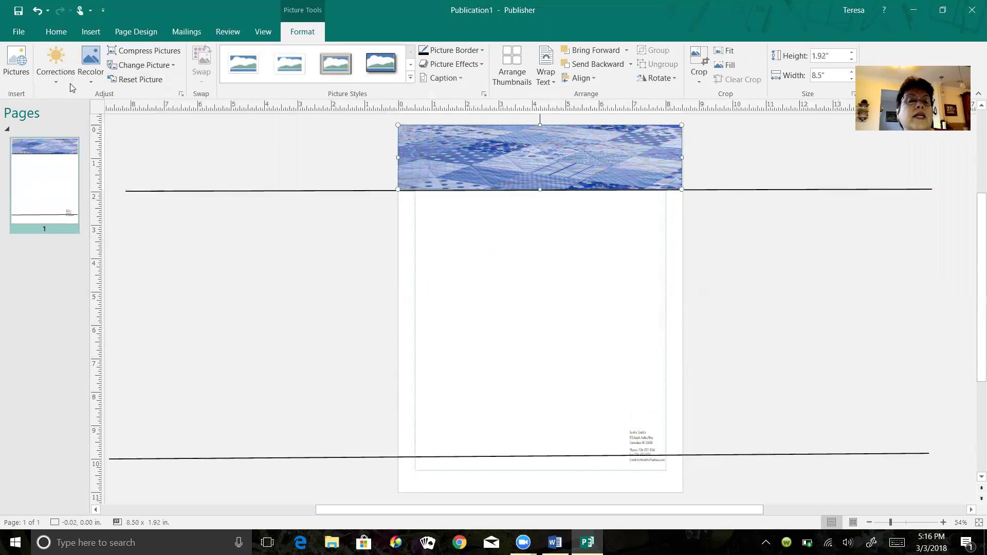
pyautogui.click(90, 83)
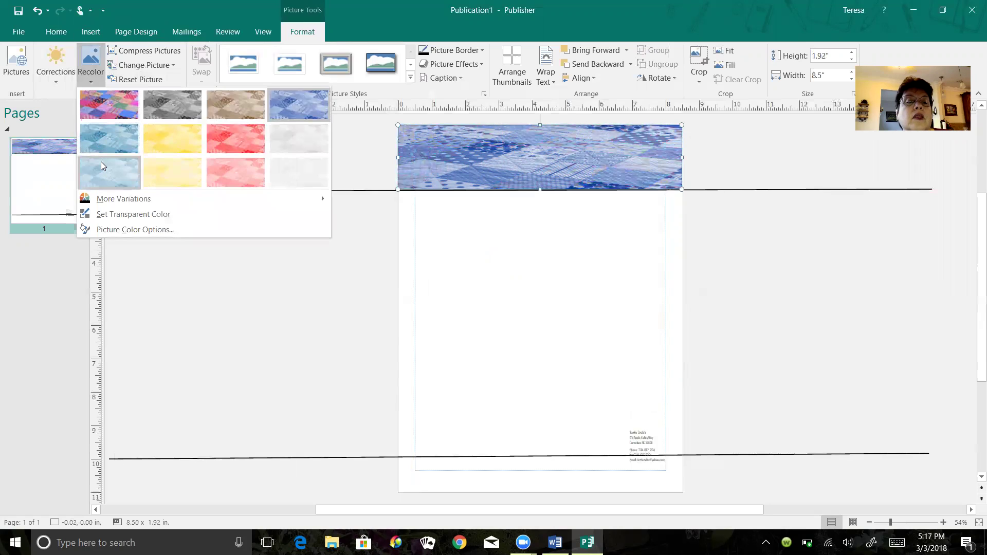
pyautogui.click(289, 163)
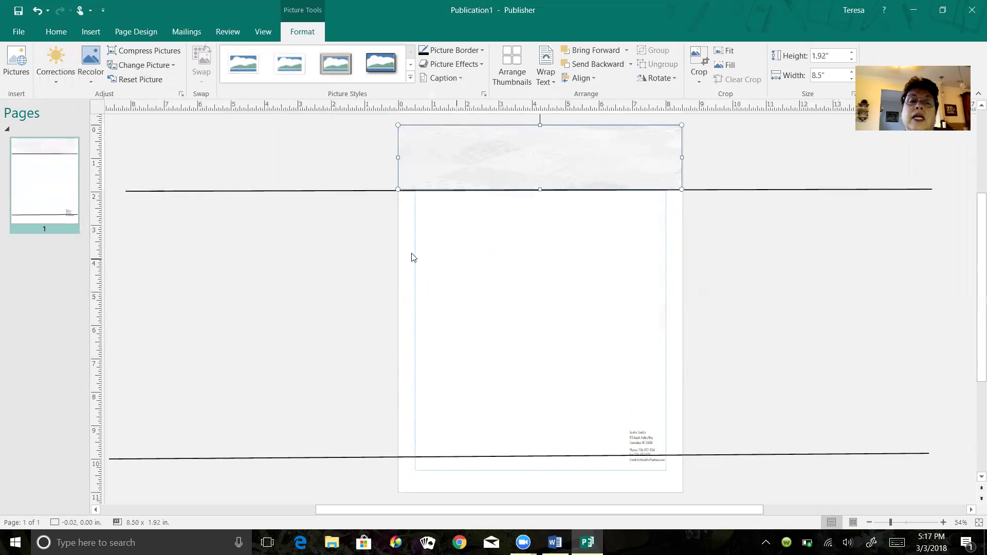
# Restore the quilt banner's original full colors with the No Recolor variation
pyautogui.click(90, 82)
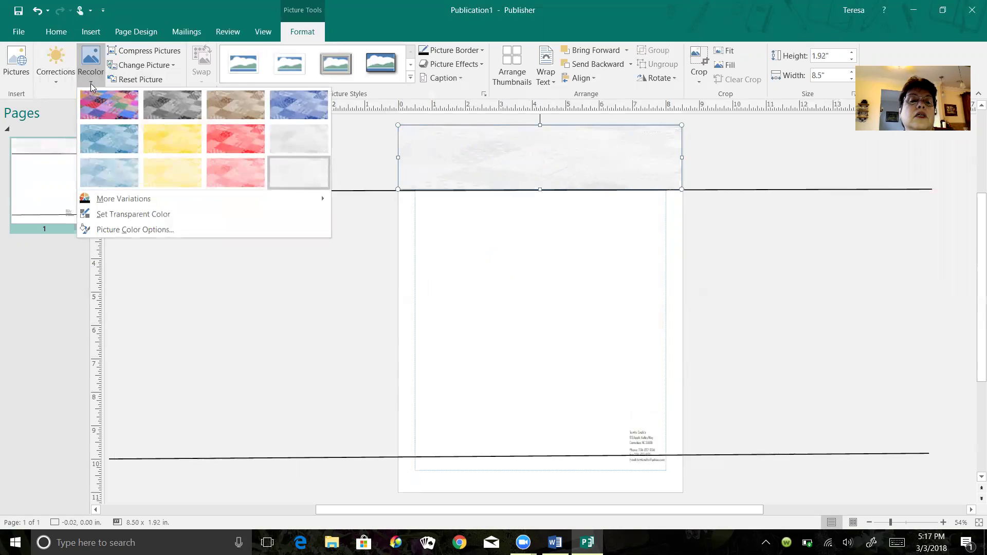
pyautogui.click(115, 106)
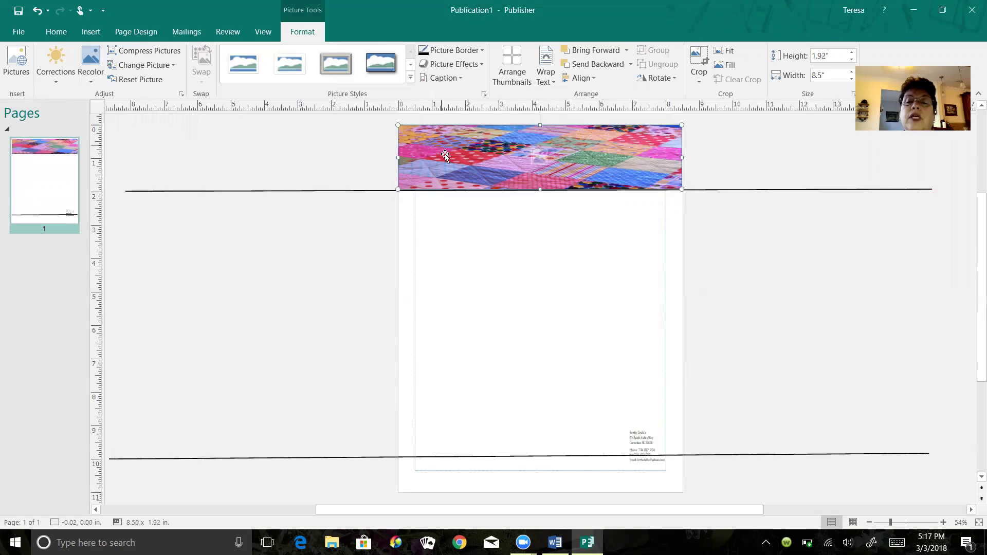
pyautogui.click(535, 296)
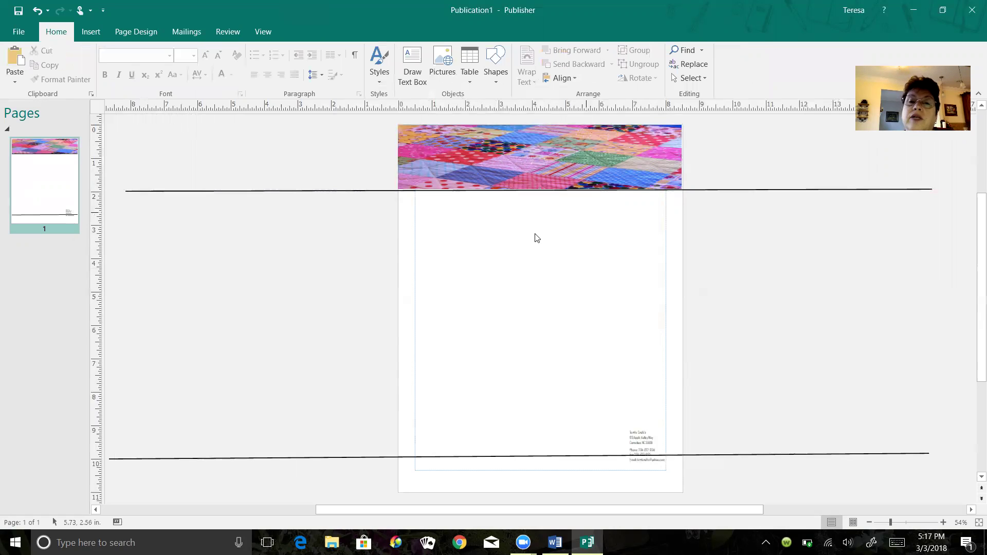
# Draw a text box of about 3.36" by 1.44" over the right part of the quilt banner and enter "Terris Crafts"
pyautogui.click(91, 34)
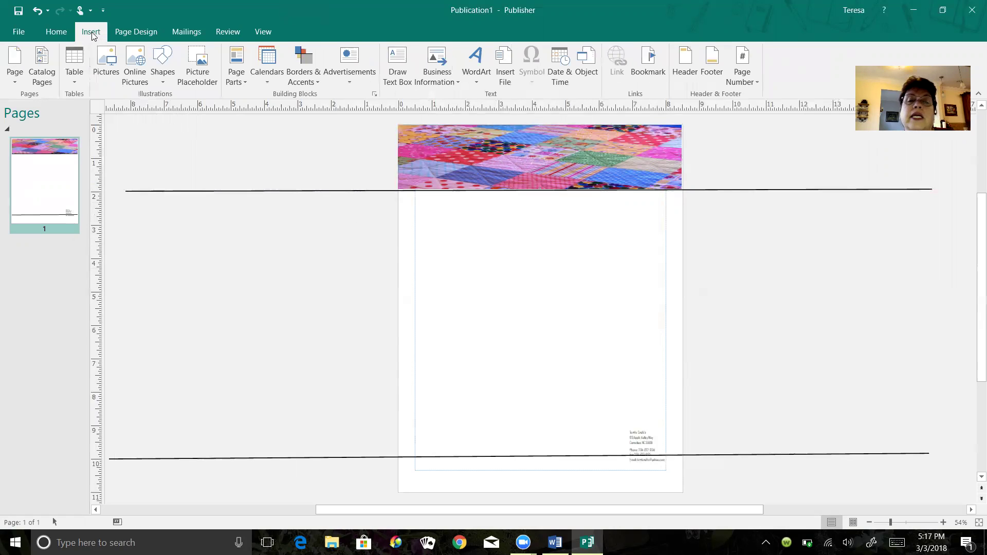
pyautogui.click(386, 82)
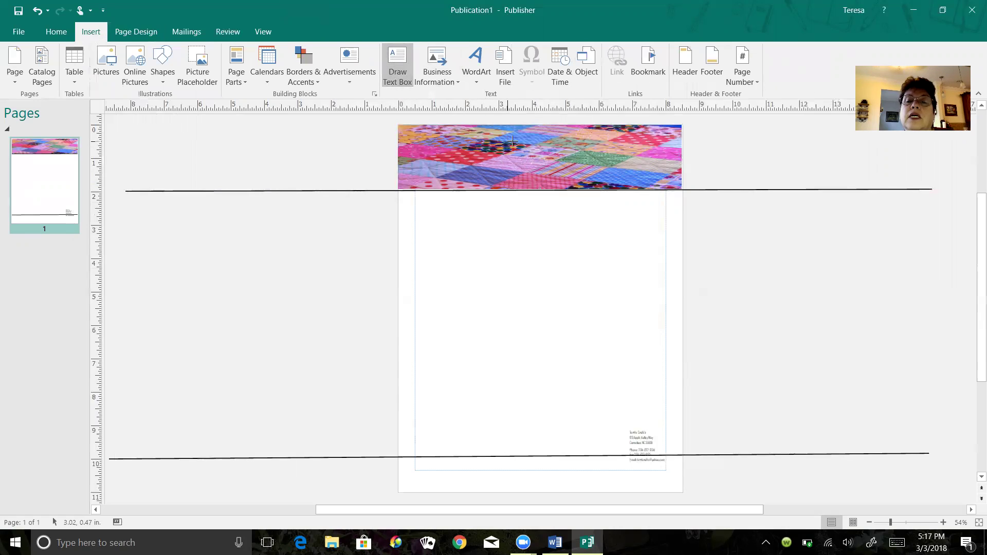
pyautogui.moveTo(637, 144)
pyautogui.mouseDown()
pyautogui.moveTo(709, 177)
pyautogui.moveTo(670, 188)
pyautogui.mouseUp()
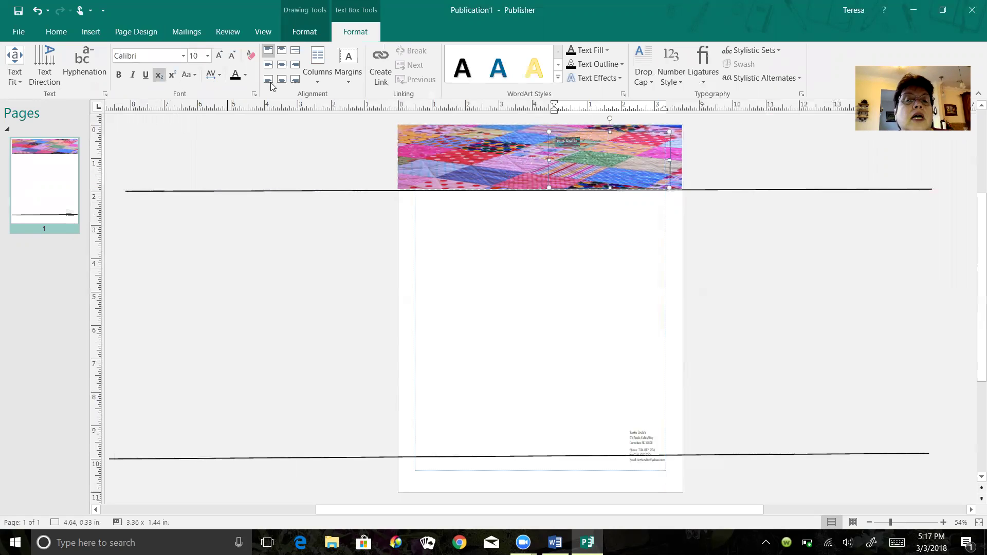
# Format the "Terris Crafts" text as white, 14 pt, bold and italic, and narrow its box to about 0.93" wide
pyautogui.click(245, 75)
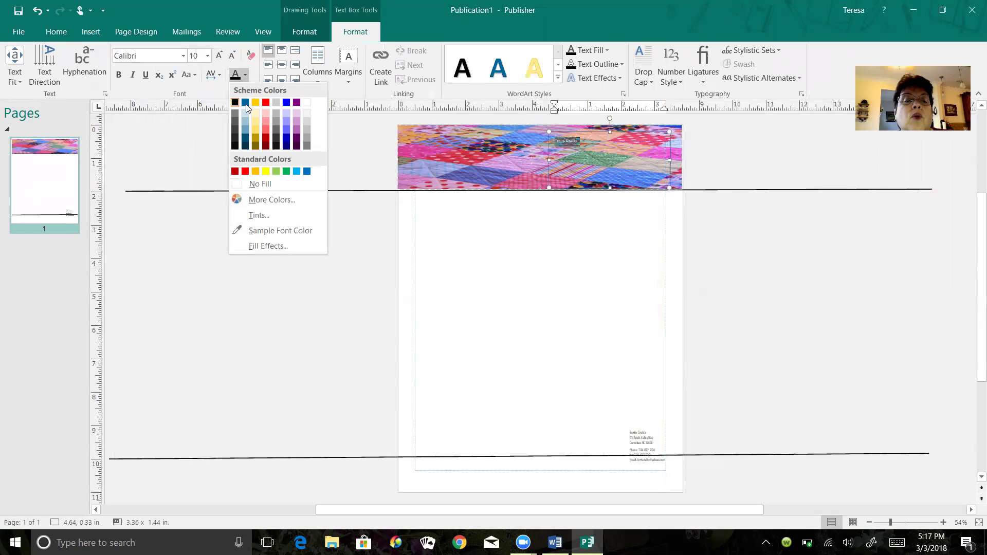
pyautogui.click(306, 103)
pyautogui.click(207, 55)
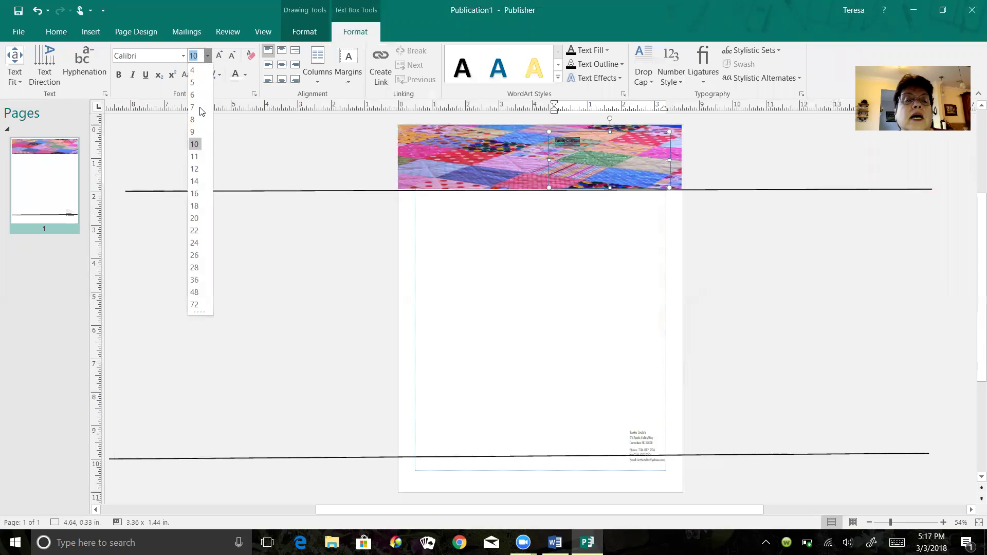
pyautogui.click(195, 182)
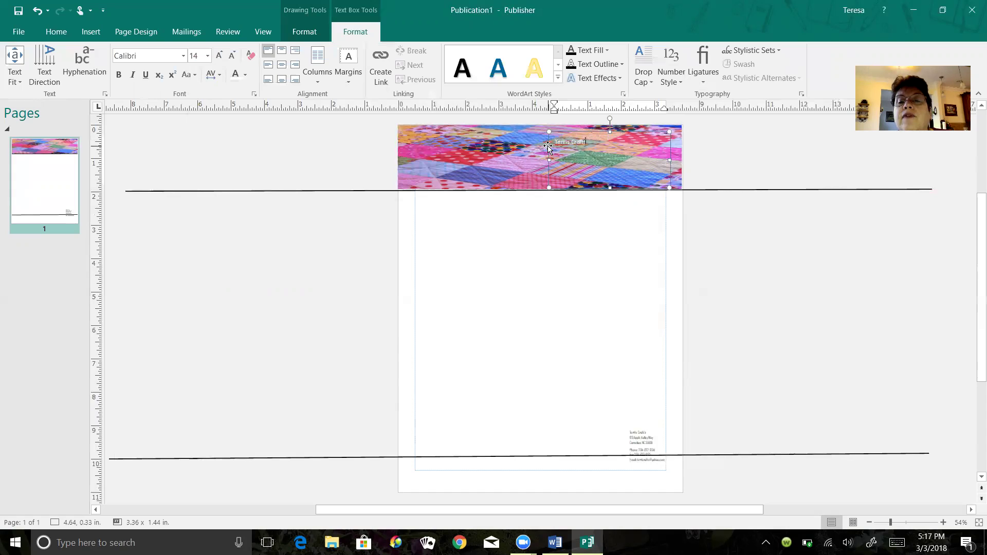
pyautogui.moveTo(555, 143); pyautogui.dragTo(609, 145)
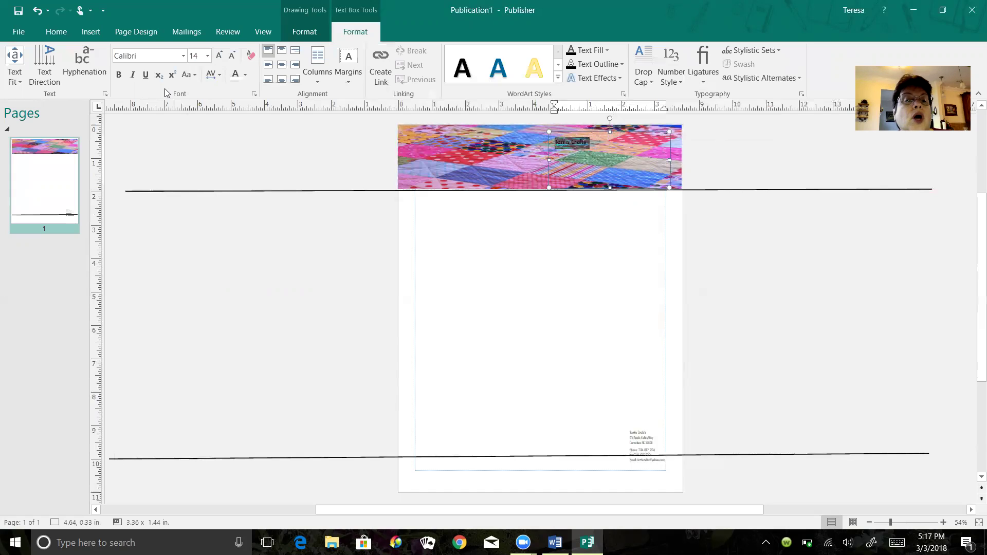
pyautogui.click(119, 75)
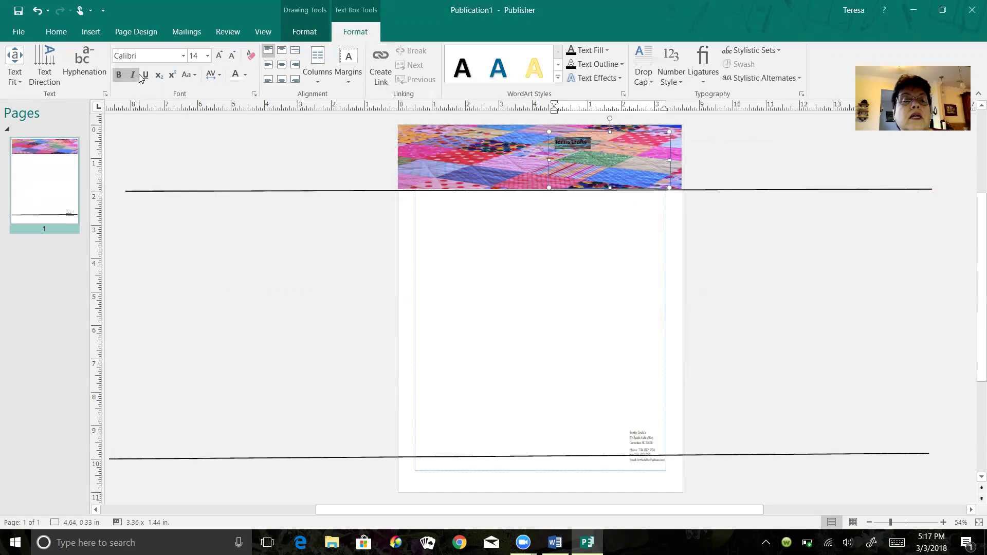
pyautogui.click(136, 76)
pyautogui.click(582, 147)
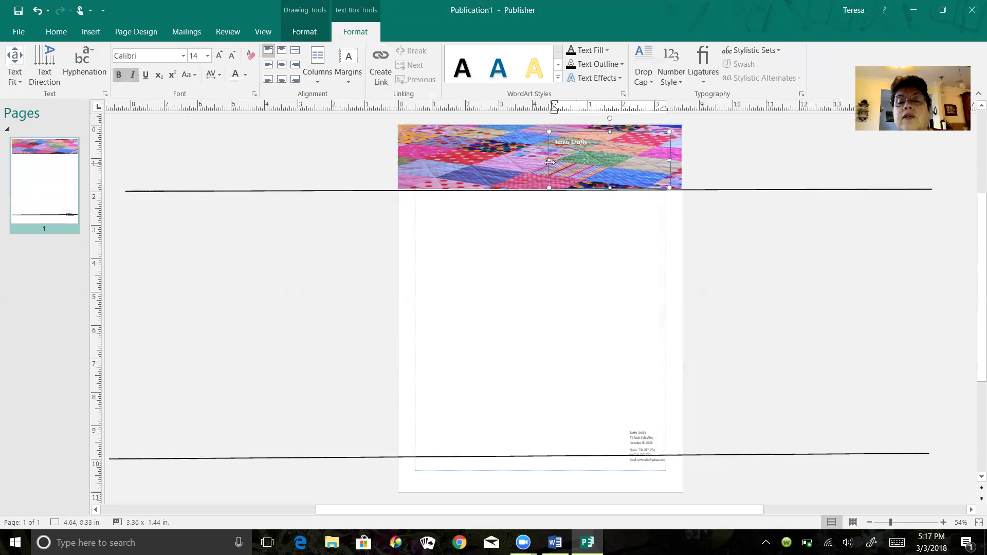
pyautogui.moveTo(550, 161); pyautogui.dragTo(632, 160)
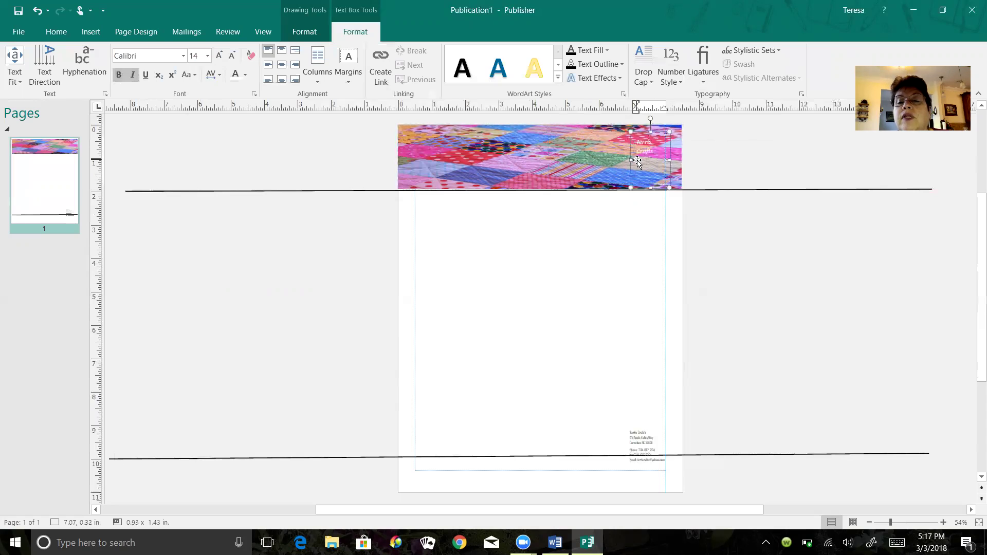
# Move the address block onto the left end of the quilt banner and try to bring the phone and fax block up there too
pyautogui.click(647, 441)
pyautogui.moveTo(639, 415); pyautogui.dragTo(428, 134)
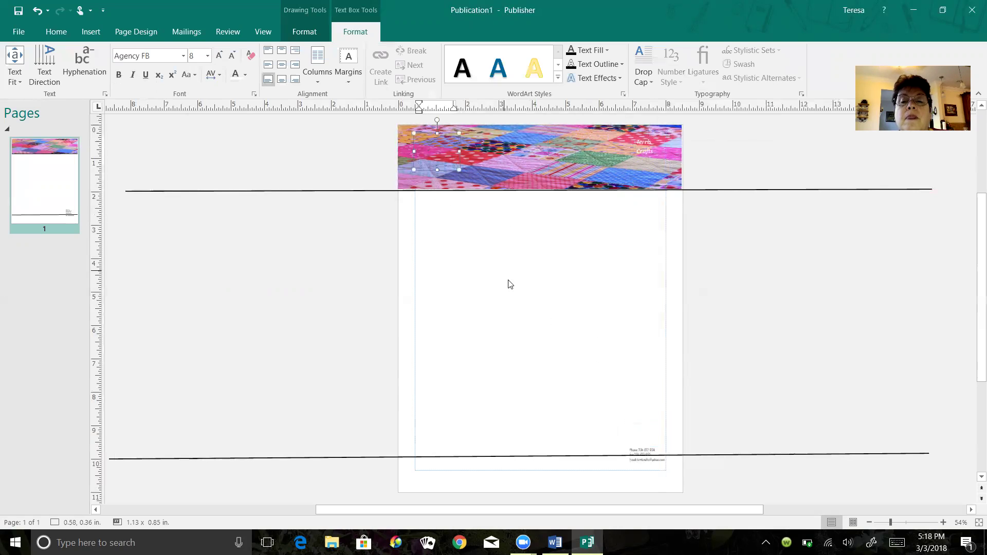
pyautogui.click(633, 449)
pyautogui.moveTo(641, 441); pyautogui.dragTo(493, 136)
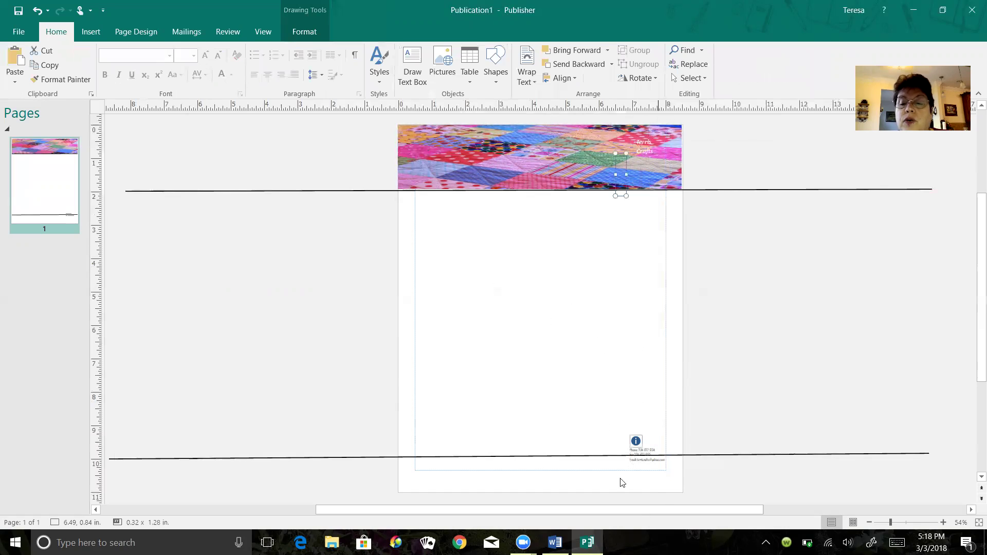
# Move the quilt banner down to the page's lower edge and shift the address block toward the middle of the header
pyautogui.click(619, 182)
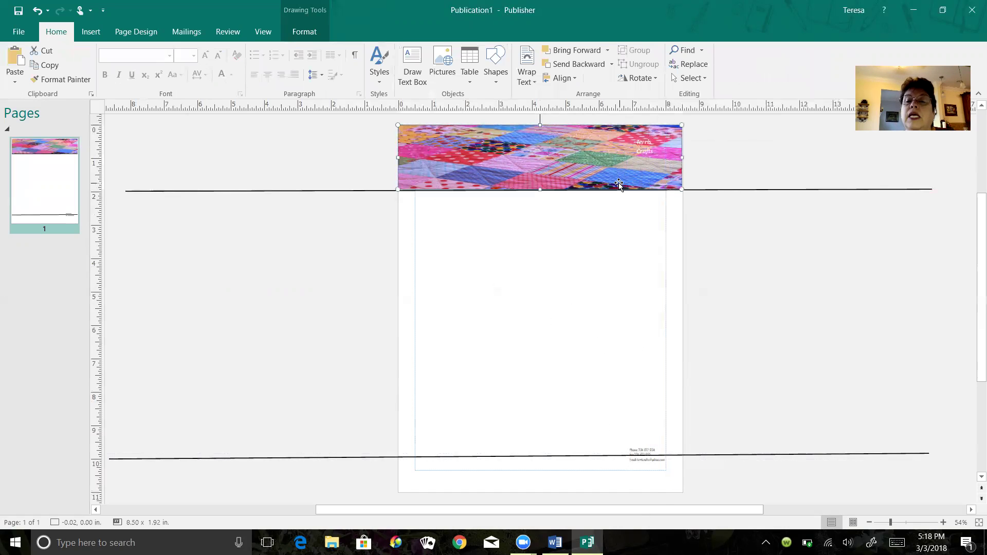
pyautogui.moveTo(552, 150); pyautogui.dragTo(556, 334)
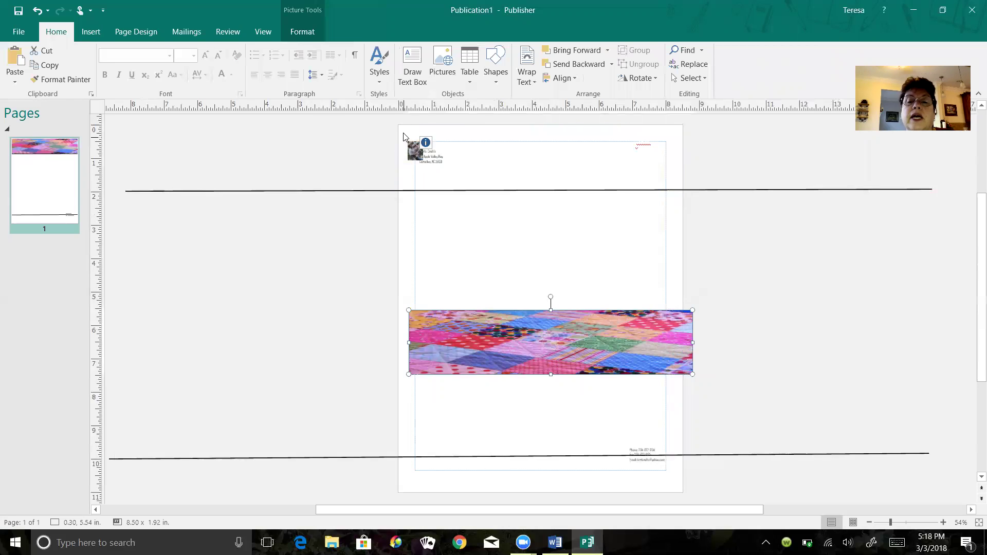
pyautogui.click(438, 163)
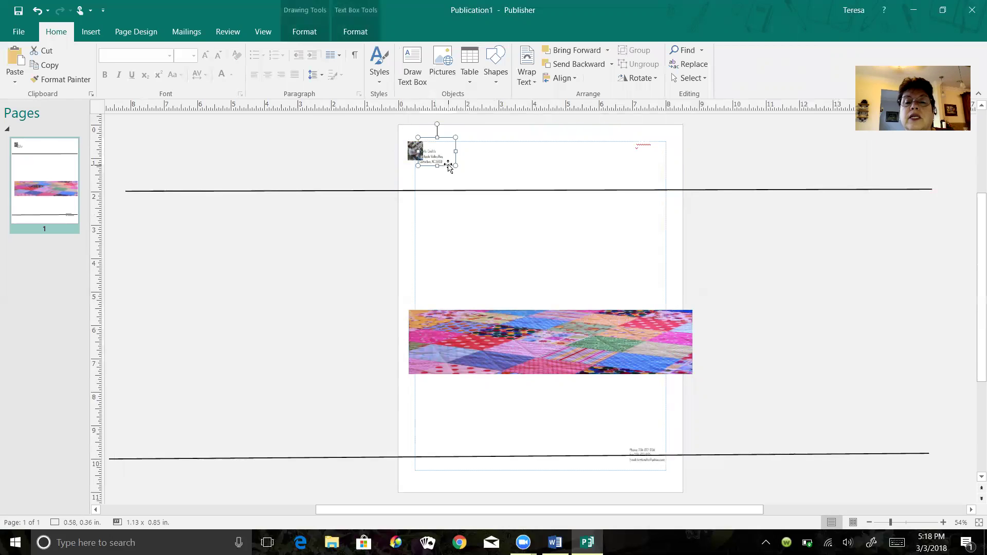
pyautogui.moveTo(448, 163); pyautogui.dragTo(525, 173)
pyautogui.moveTo(585, 344); pyautogui.dragTo(556, 443)
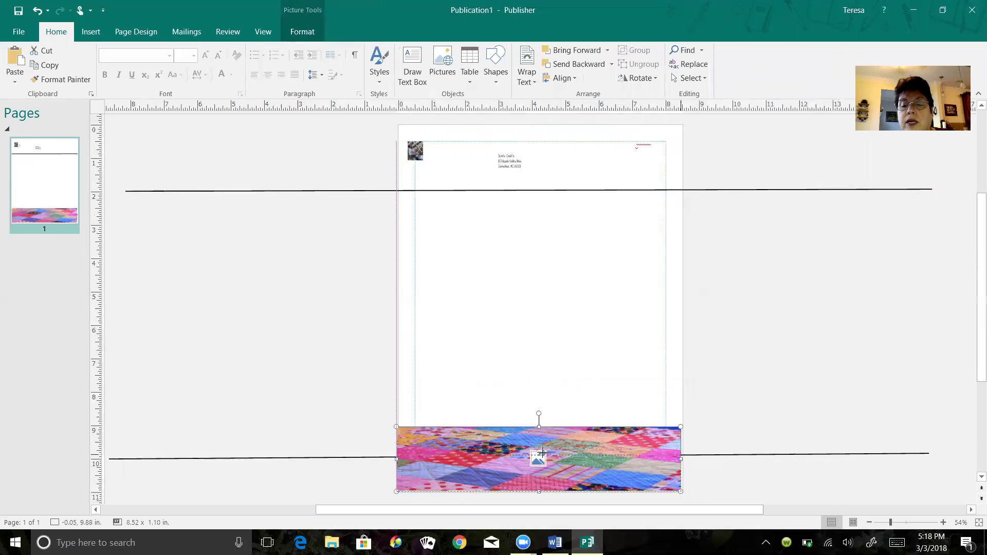
pyautogui.moveTo(629, 466)
pyautogui.mouseDown()
pyautogui.moveTo(537, 468)
pyautogui.moveTo(546, 474)
pyautogui.mouseUp()
# Move the phone and fax block up beside the address block and reduce the quilt banner's height to about 1.07"
pyautogui.click(640, 455)
pyautogui.moveTo(649, 449); pyautogui.dragTo(538, 150)
pyautogui.click(542, 467)
pyautogui.moveTo(541, 467); pyautogui.dragTo(618, 456)
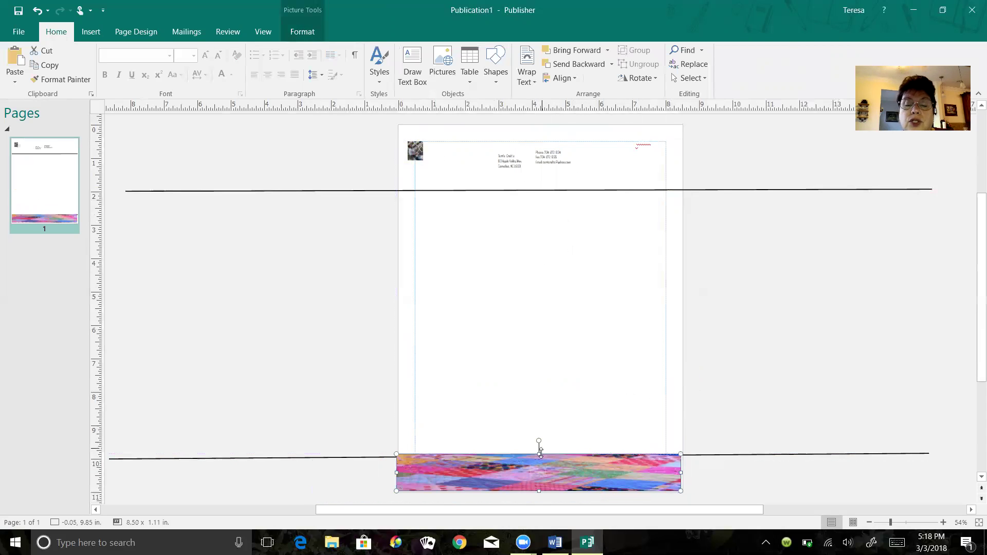
pyautogui.moveTo(539, 454); pyautogui.dragTo(538, 452)
# Enlarge the logo picture in the header until it reaches down to the upper divider line
pyautogui.click(461, 163)
pyautogui.click(416, 152)
pyautogui.moveTo(434, 160); pyautogui.dragTo(457, 188)
# Move the address block next to the enlarged logo picture and widen the phone and fax block
pyautogui.click(509, 163)
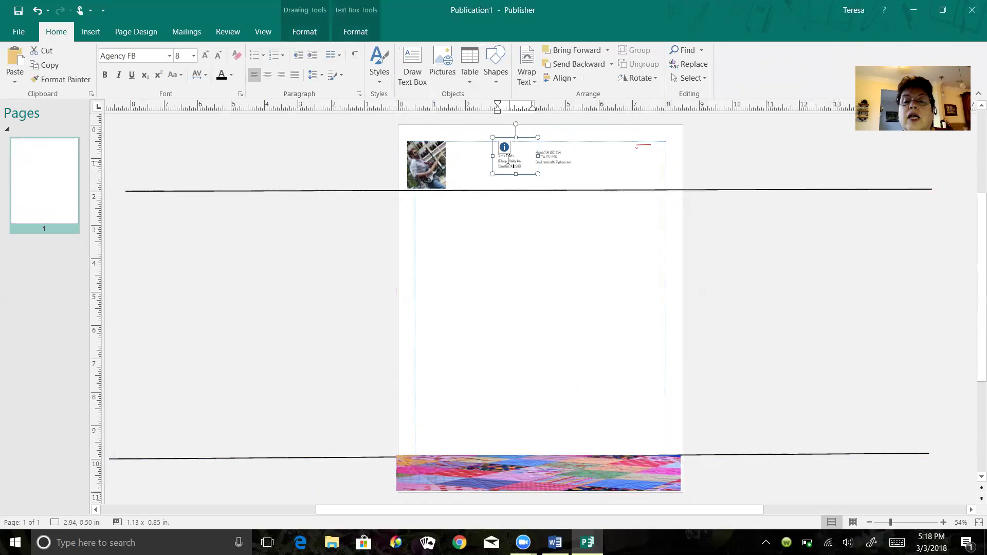
pyautogui.moveTo(495, 173); pyautogui.dragTo(454, 186)
pyautogui.click(573, 169)
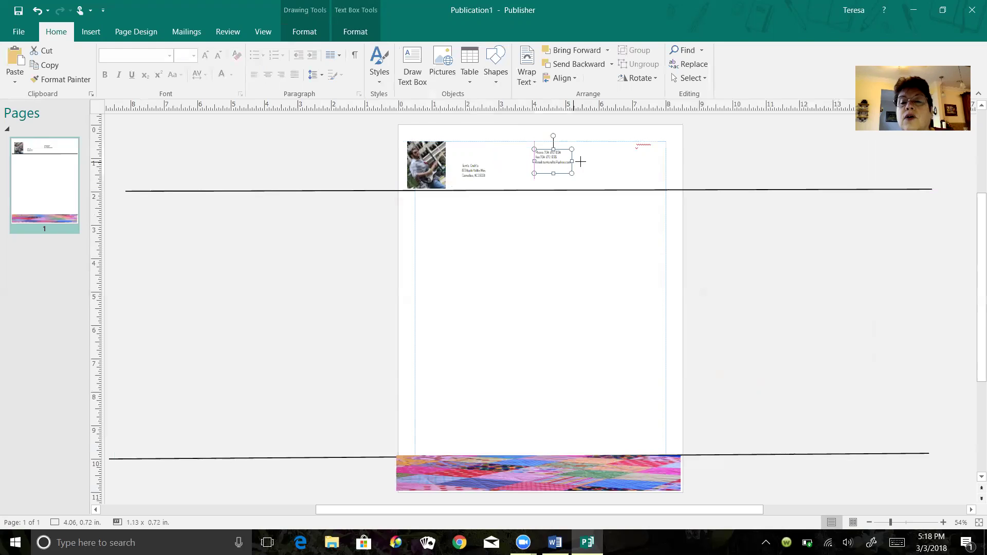
# Color the "Terris Crafts" text black and widen its box to about 1.26" so the name fits on one line
pyautogui.click(635, 143)
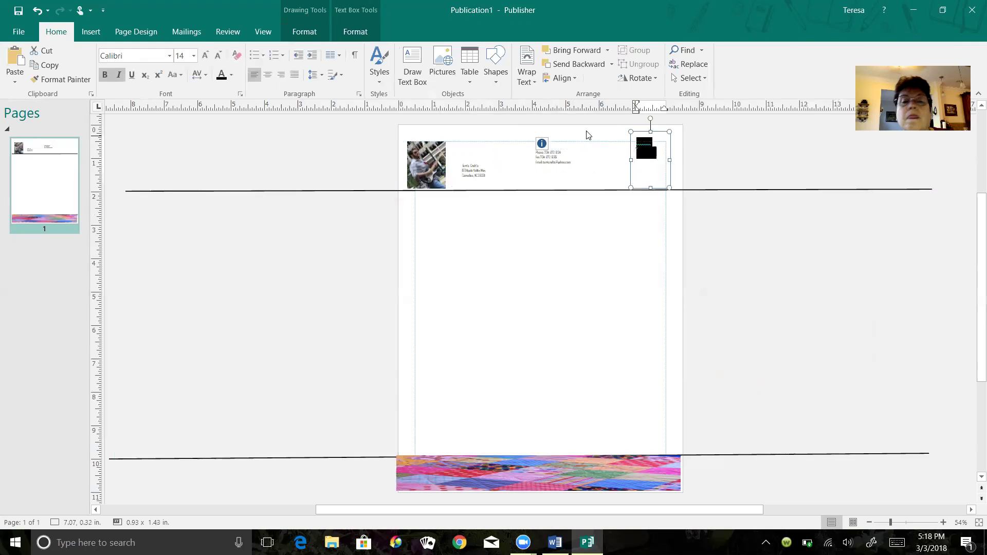
pyautogui.click(225, 75)
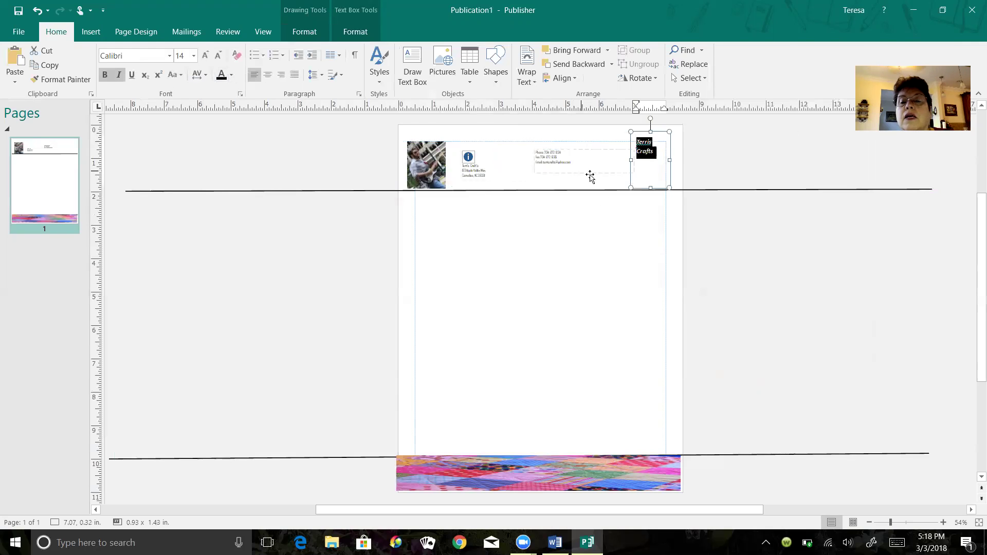
pyautogui.moveTo(633, 161); pyautogui.dragTo(622, 161)
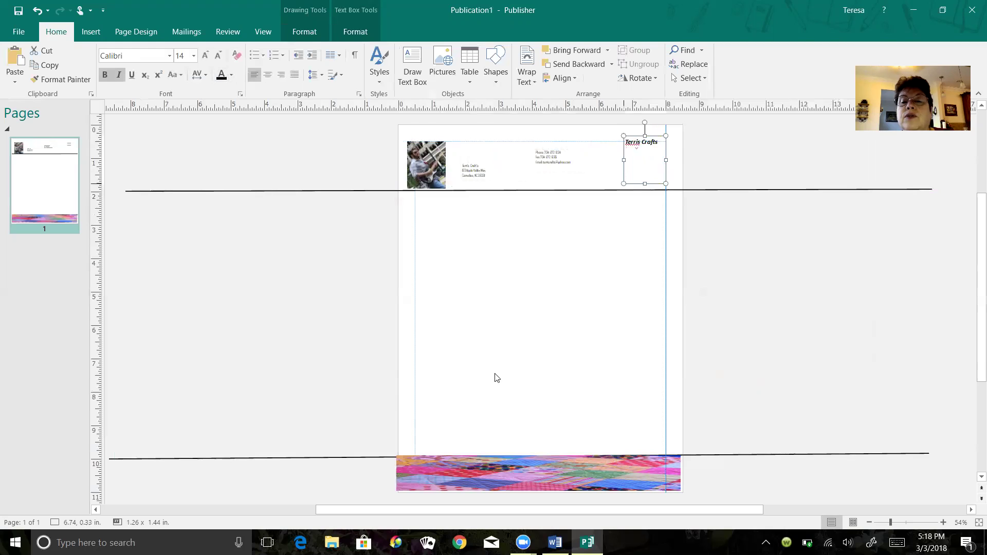
# Move the quilt picture directly beneath the upper divider line and stretch it down the page to about 8.9" high
pyautogui.click(557, 354)
pyautogui.click(531, 471)
pyautogui.moveTo(530, 473); pyautogui.dragTo(535, 212)
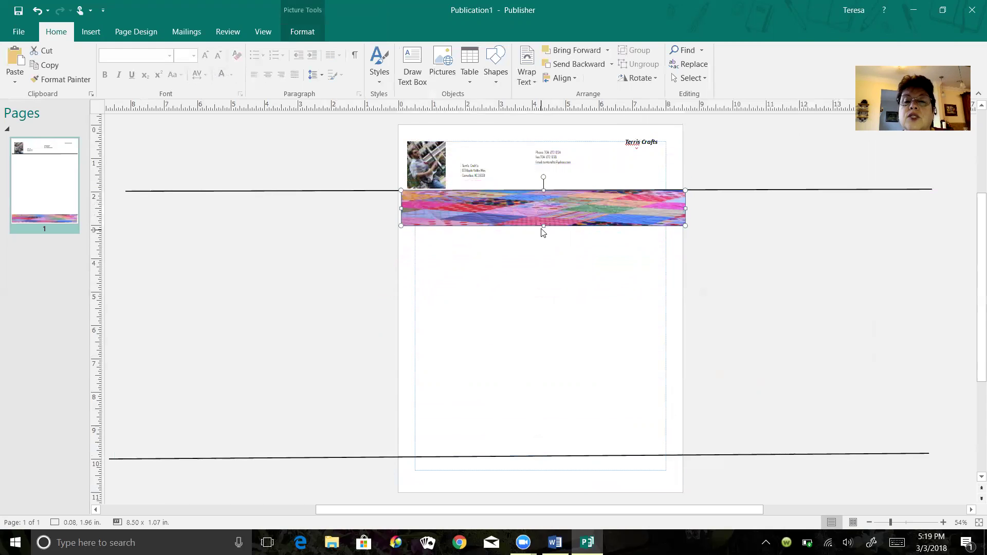
pyautogui.moveTo(544, 269); pyautogui.dragTo(538, 483)
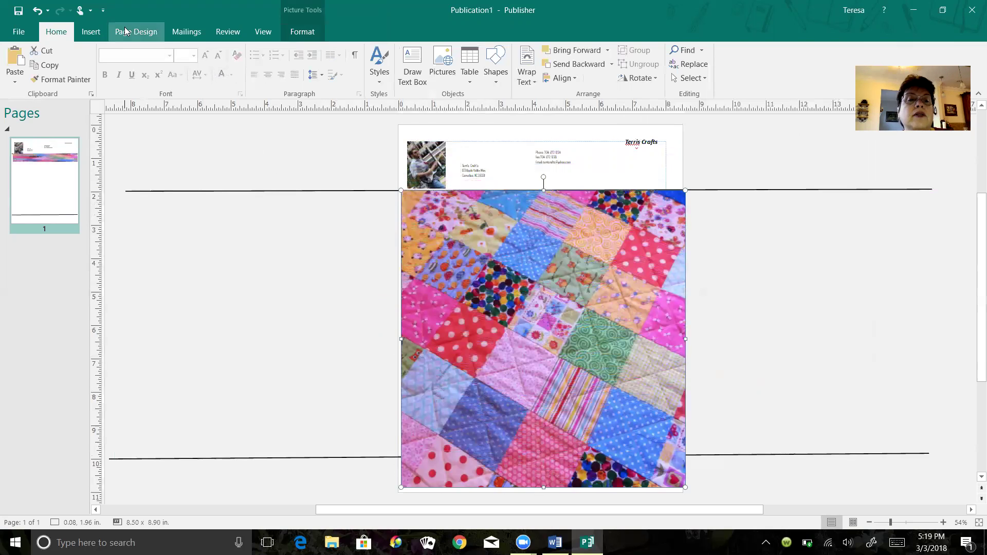
# Recolor the enlarged quilt picture with the palest grey variation and nudge it sideways into line with the page edges
pyautogui.click(308, 34)
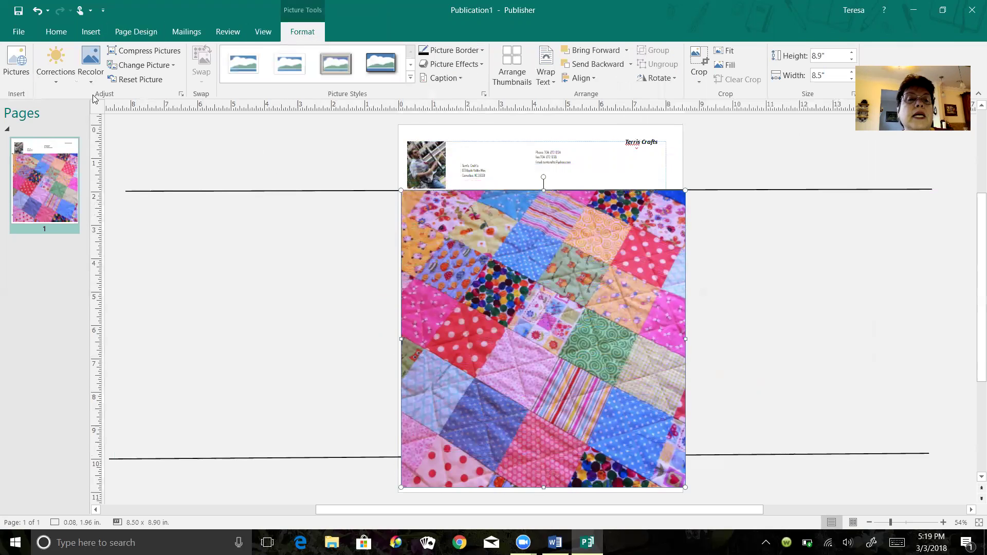
pyautogui.click(91, 74)
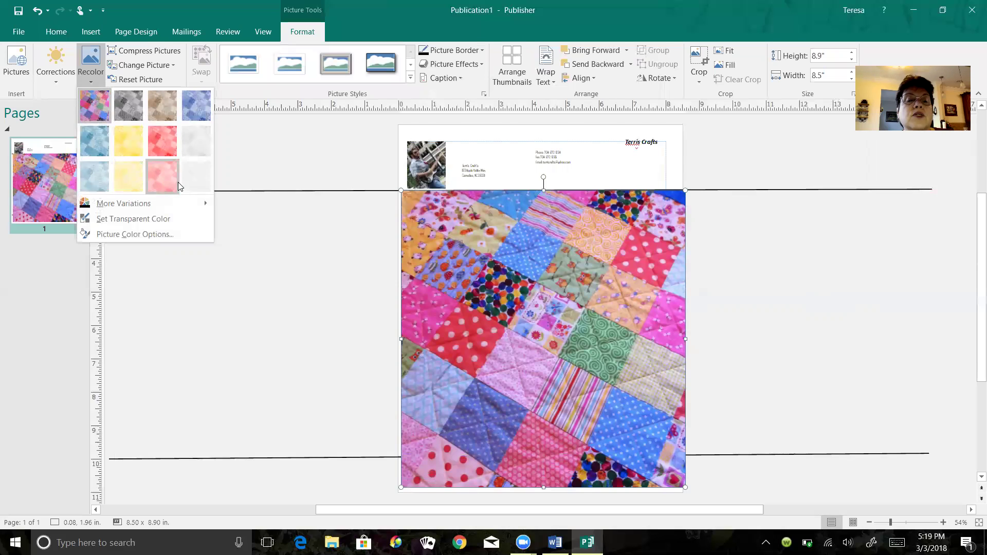
pyautogui.click(197, 177)
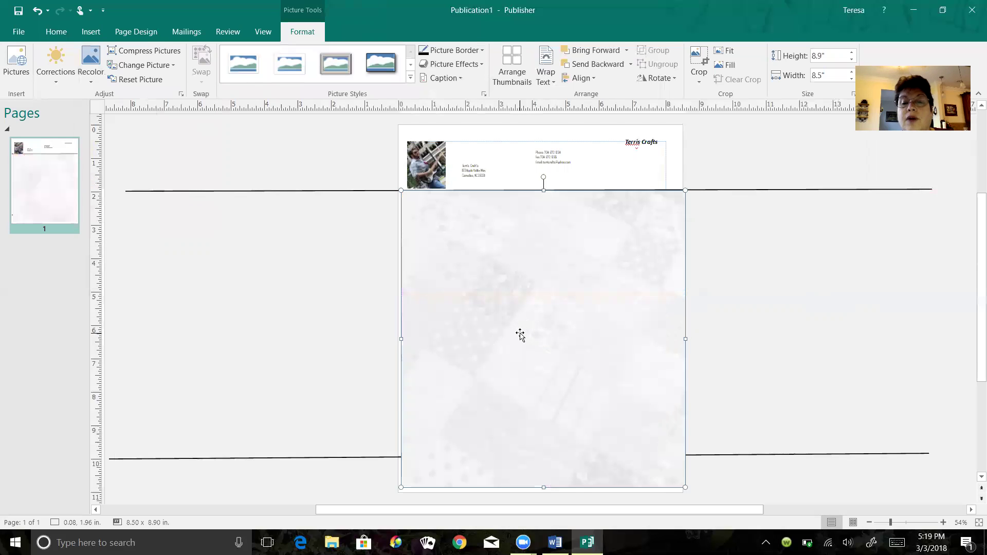
pyautogui.moveTo(518, 333)
pyautogui.mouseDown()
pyautogui.moveTo(509, 325)
pyautogui.moveTo(523, 333)
pyautogui.mouseUp()
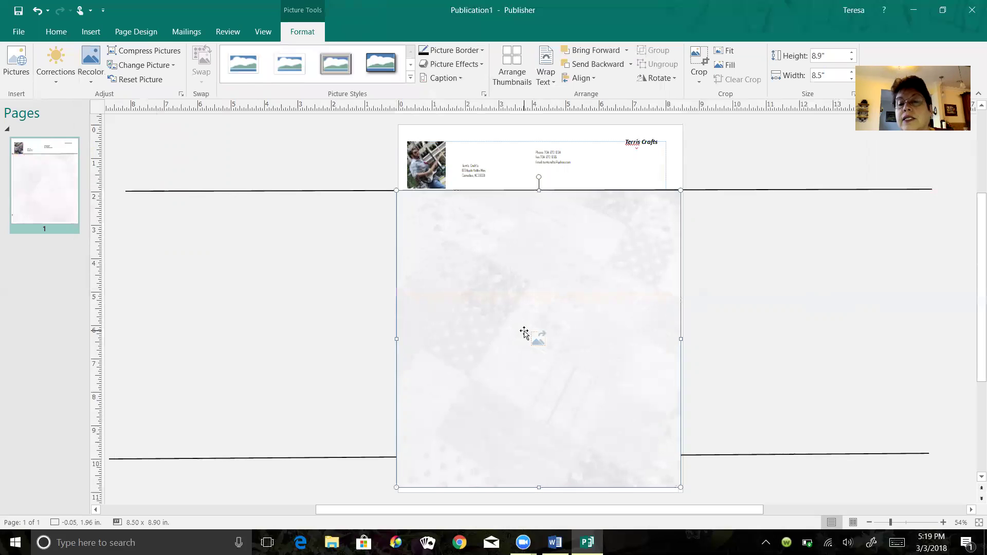
pyautogui.click(804, 276)
pyautogui.click(590, 311)
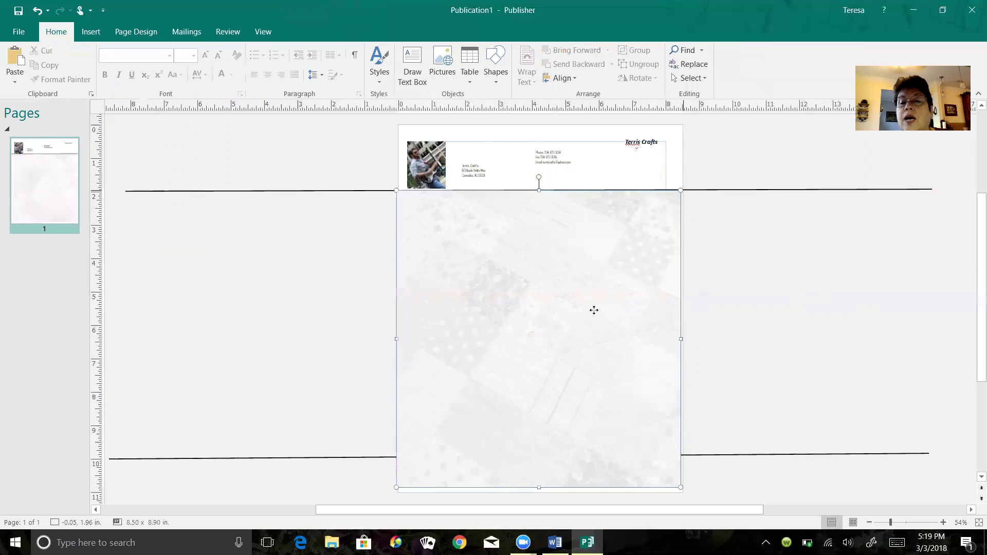
pyautogui.click(743, 311)
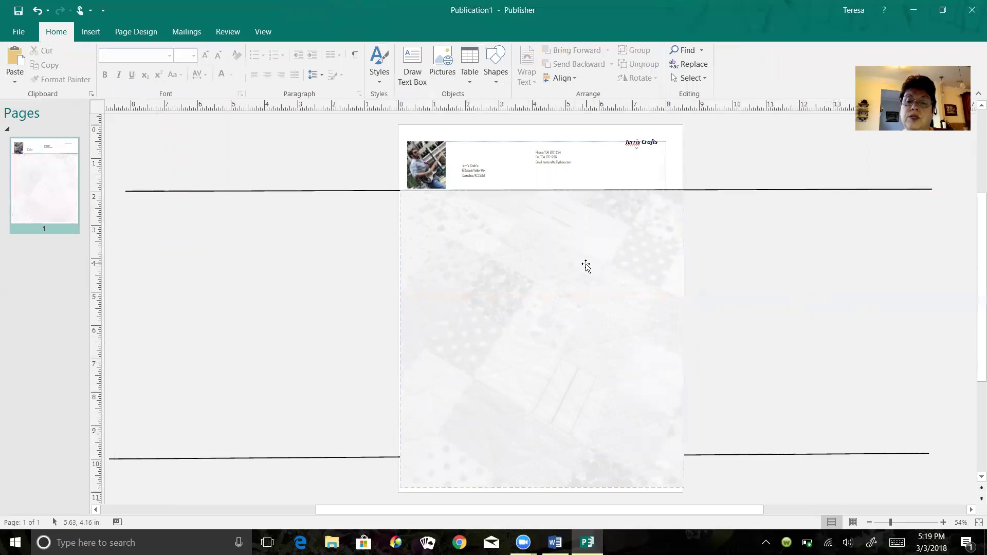
# Delete both the upper and the lower divider lines
pyautogui.click(350, 191)
pyautogui.press('Delete')
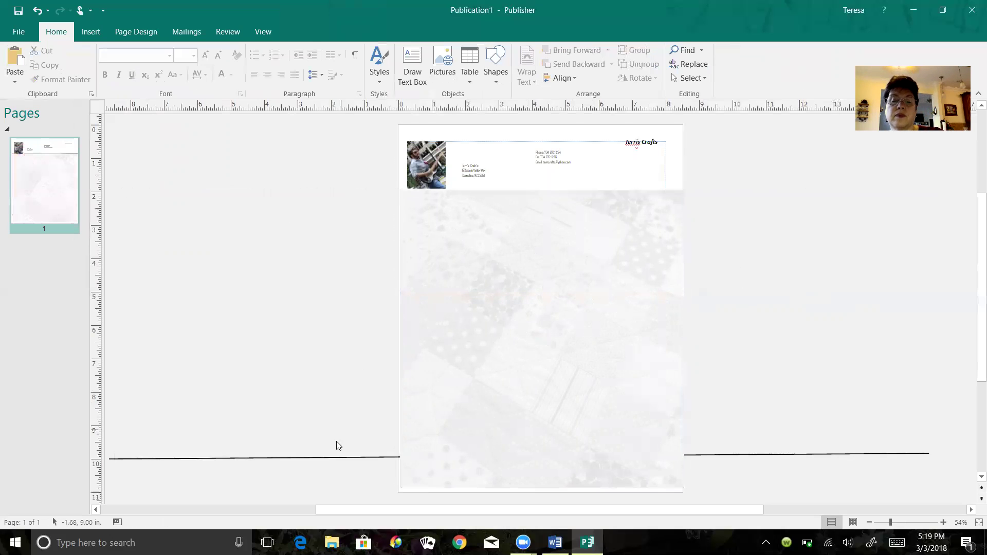
pyautogui.click(336, 457)
pyautogui.press('Delete')
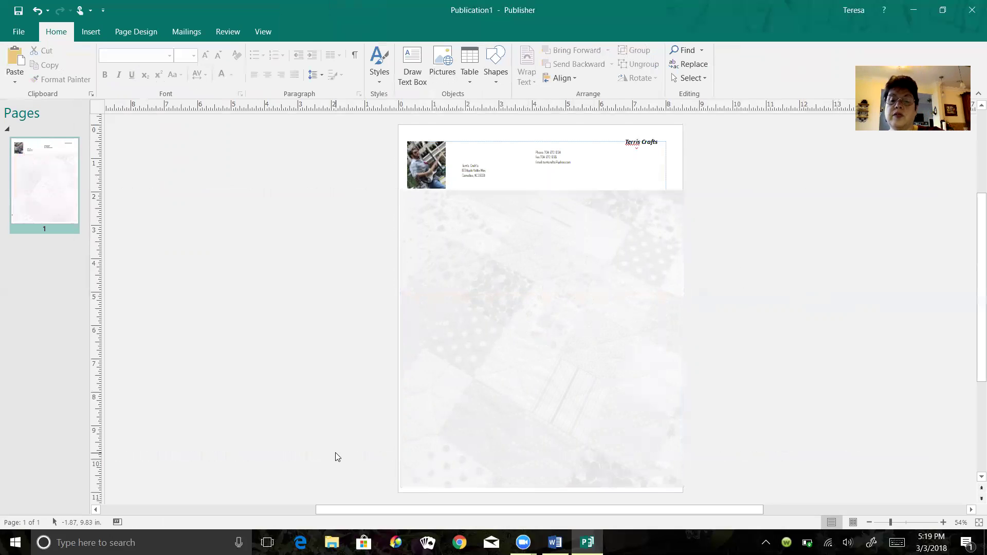
# Move the quilt picture down to the page's bottom edge and stretch its top edge upward to about 10.99" high, covering the whole page
pyautogui.click(526, 375)
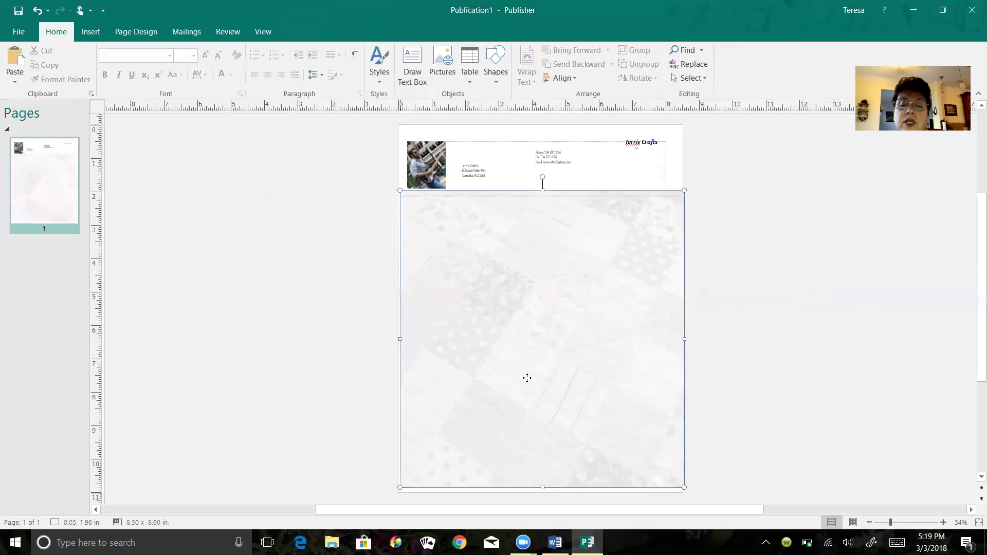
pyautogui.moveTo(523, 378); pyautogui.dragTo(522, 377)
pyautogui.click(758, 313)
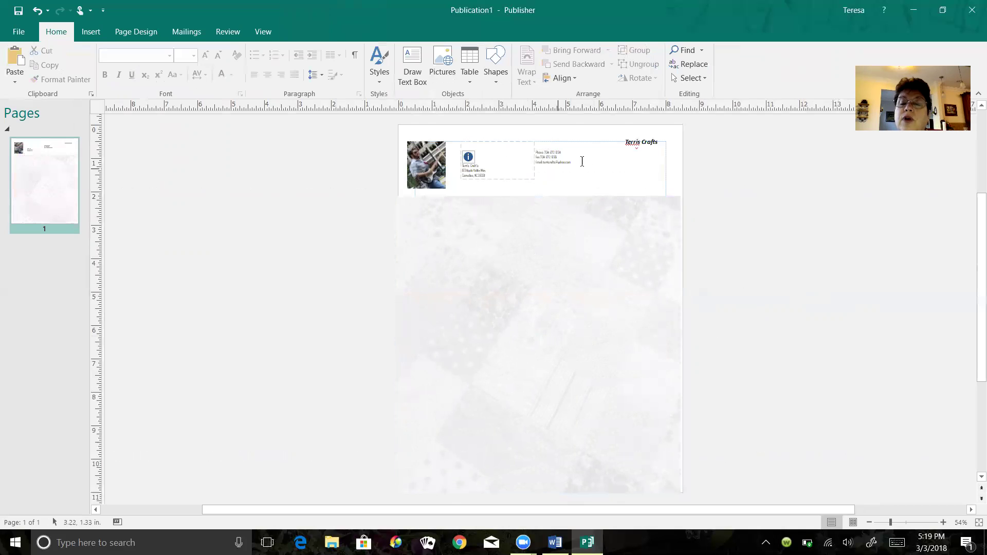
pyautogui.click(539, 232)
pyautogui.moveTo(539, 195); pyautogui.dragTo(538, 126)
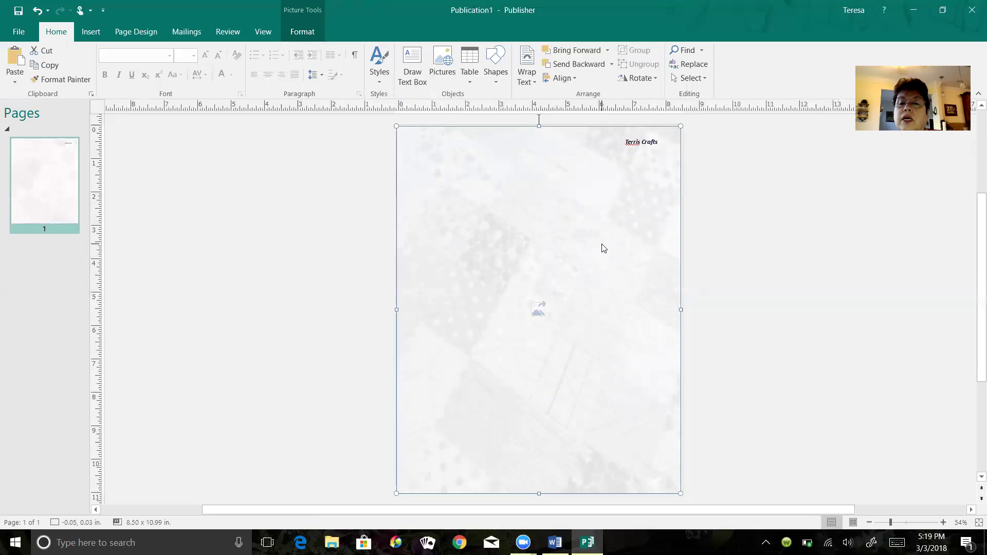
# Apply the full-page quilt picture to the page background
pyautogui.rightClick(604, 248)
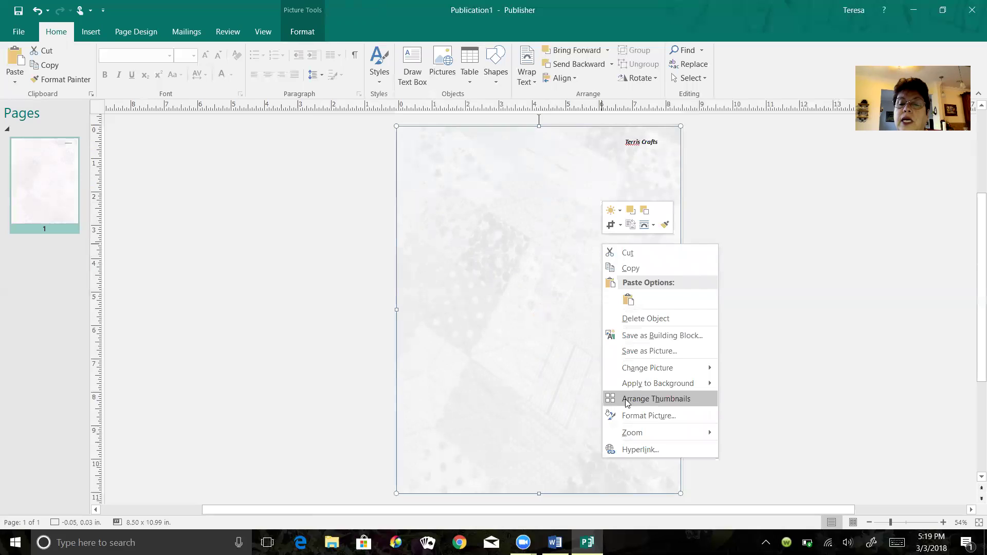
pyautogui.moveTo(631, 388)
pyautogui.click(747, 384)
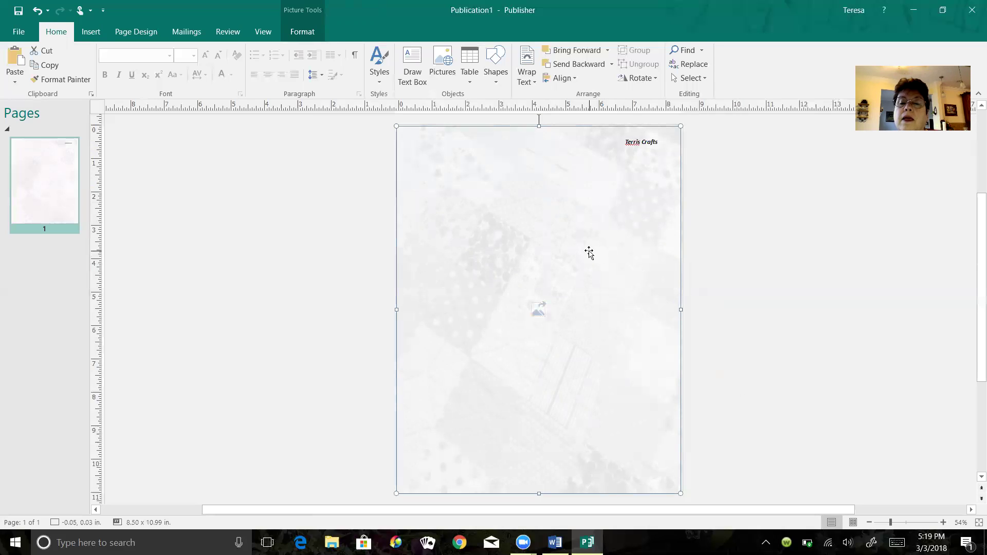
# Move the original quilt picture off the header content and delete it, along with the leftover white shape below "Terris Crafts"
pyautogui.moveTo(550, 211); pyautogui.dragTo(375, 234)
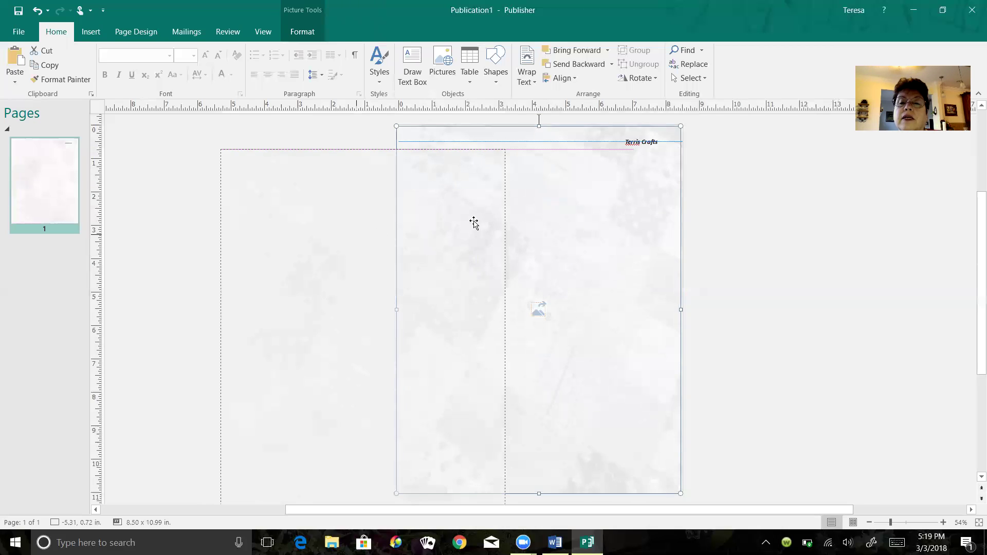
pyautogui.click(573, 214)
pyautogui.click(424, 261)
pyautogui.press('Delete')
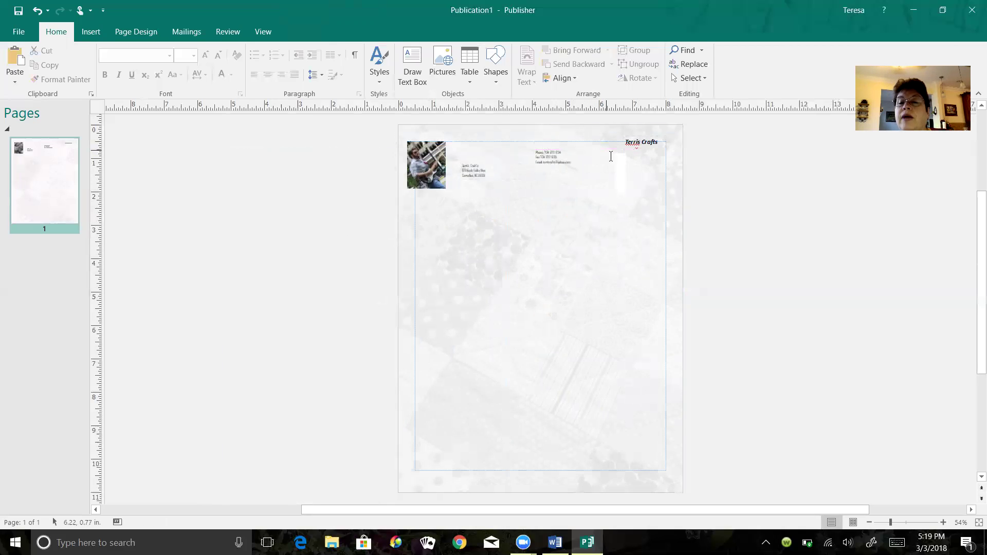
pyautogui.click(621, 186)
pyautogui.press('Delete')
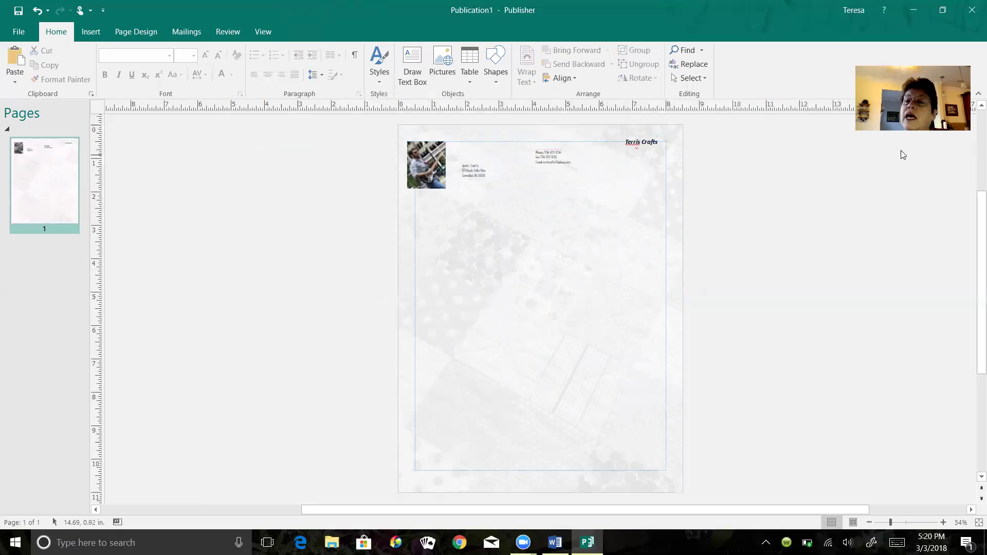
# Close the publication without saving the changes
pyautogui.click(972, 10)
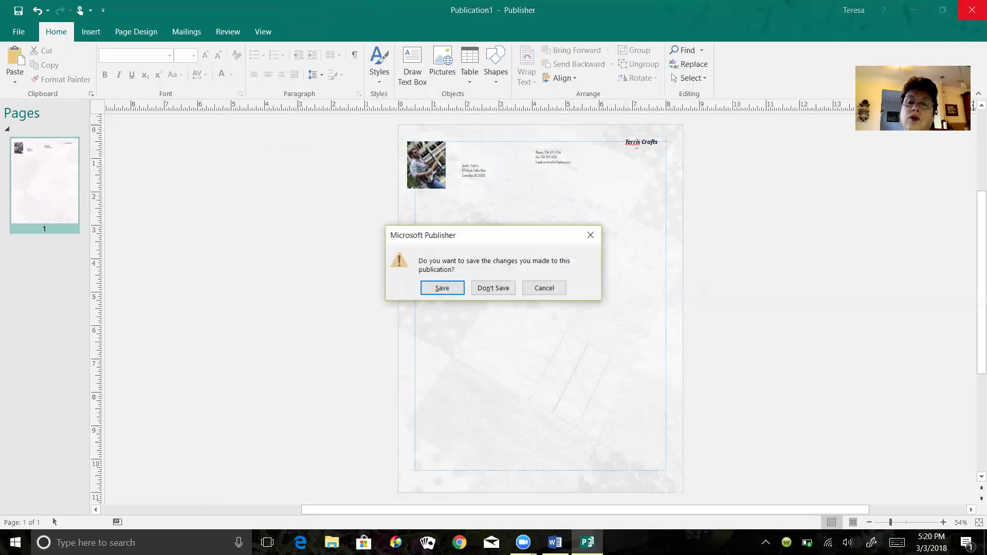
pyautogui.click(494, 288)
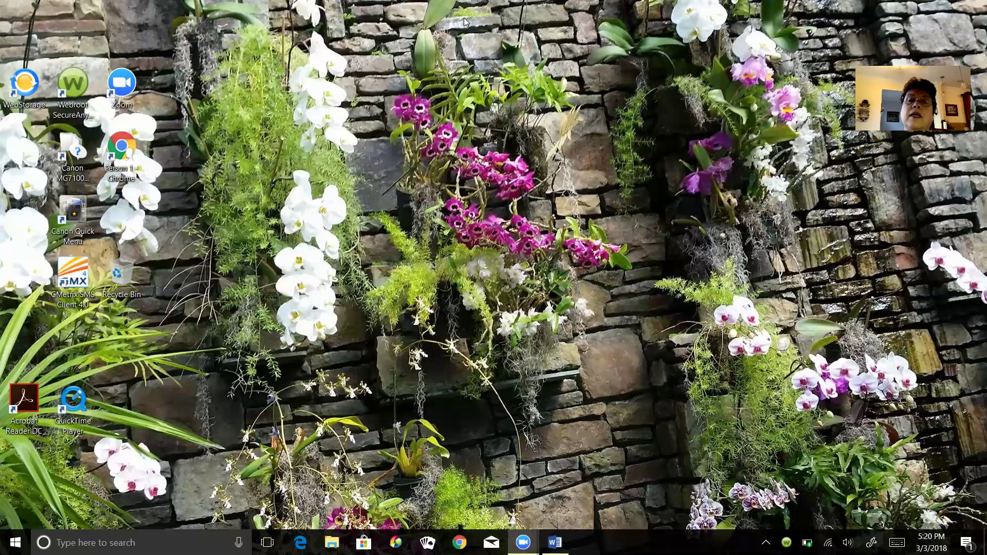